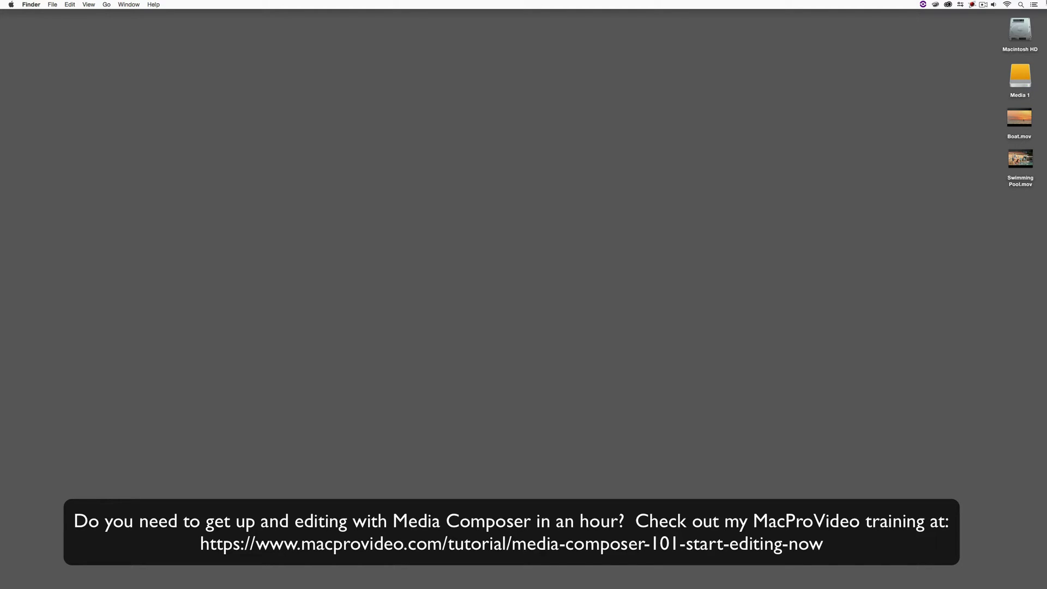
Step: Switch to Avid Media Composer and scrub through the Boat sequence to preview the sunset shot
{"action": "key", "text": "super+Tab"}
{"action": "key", "text": "super+Tab"}
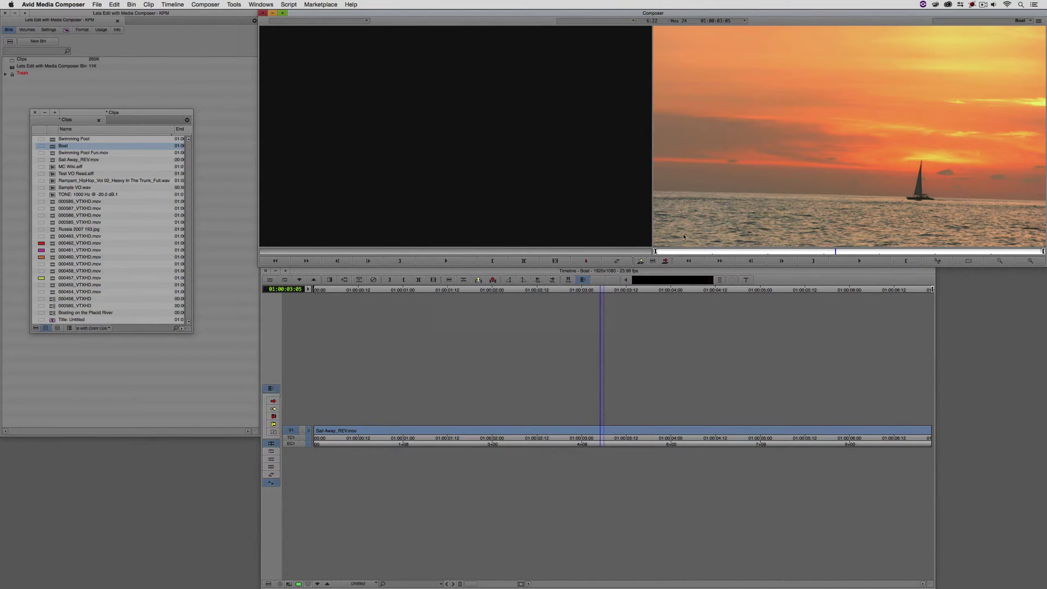
{"action": "left_click_drag", "start_coordinate": [681, 252], "coordinate": [1021, 238]}
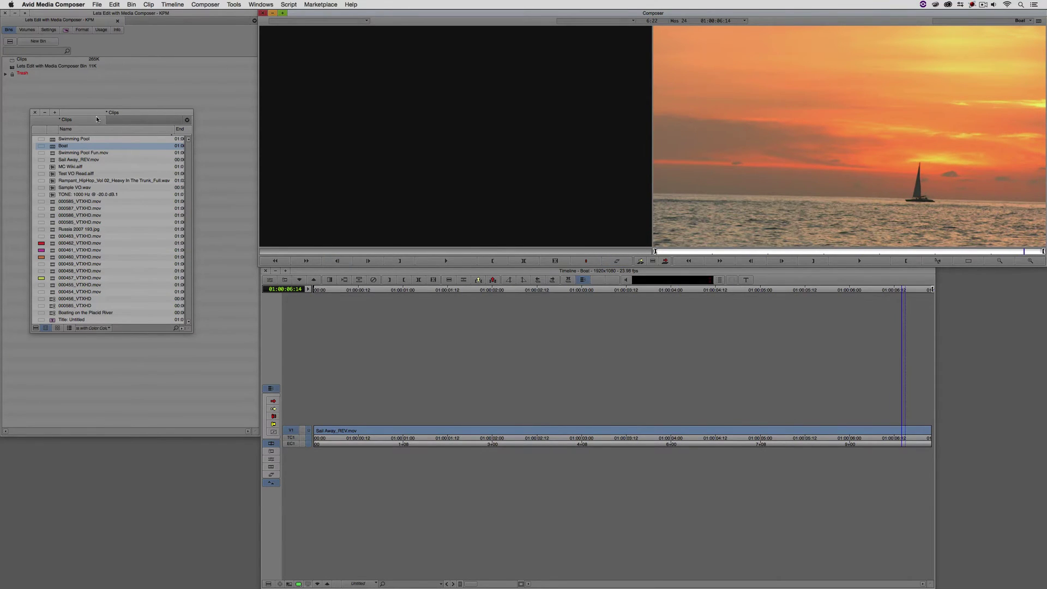
Step: Search the effect filters for "remover" and apply BCC Remover to the Sail Away_REV.mov clip in the timeline
{"action": "left_click_drag", "start_coordinate": [96, 119], "coordinate": [127, 223]}
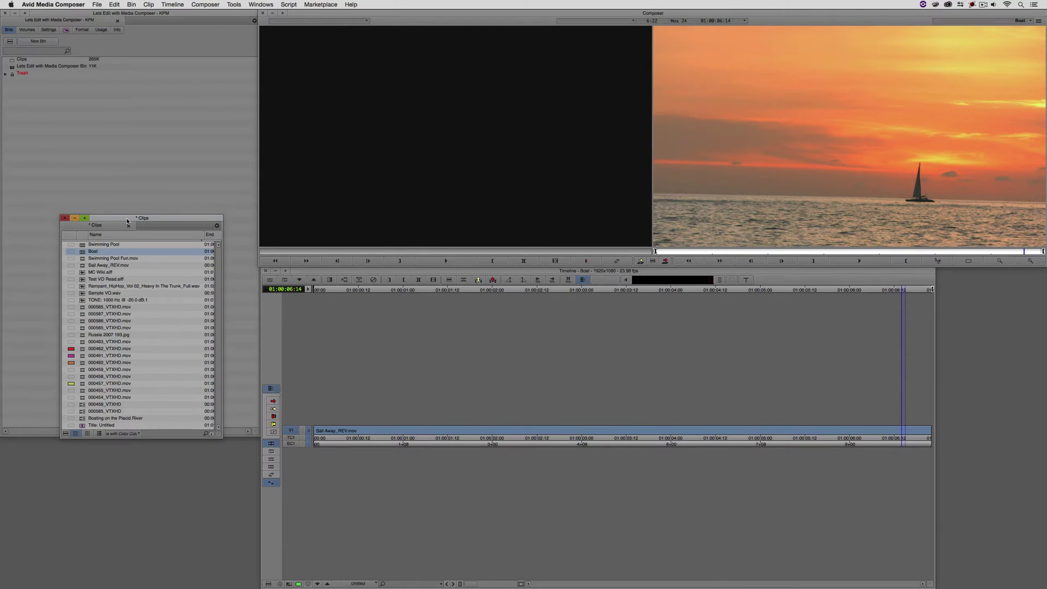
{"action": "key", "text": "super+8"}
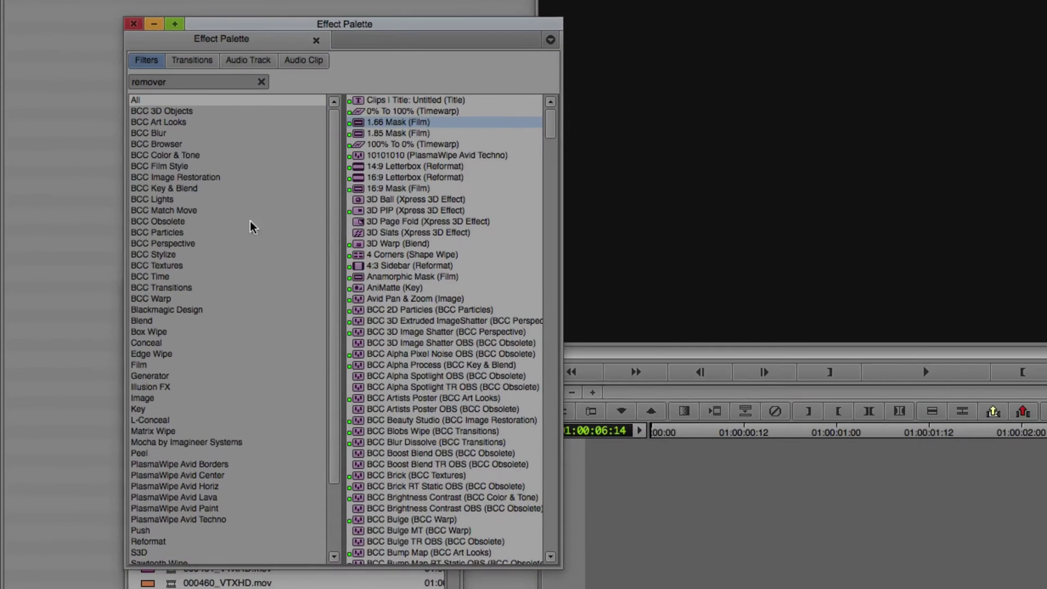
{"action": "left_click", "coordinate": [99, 120]}
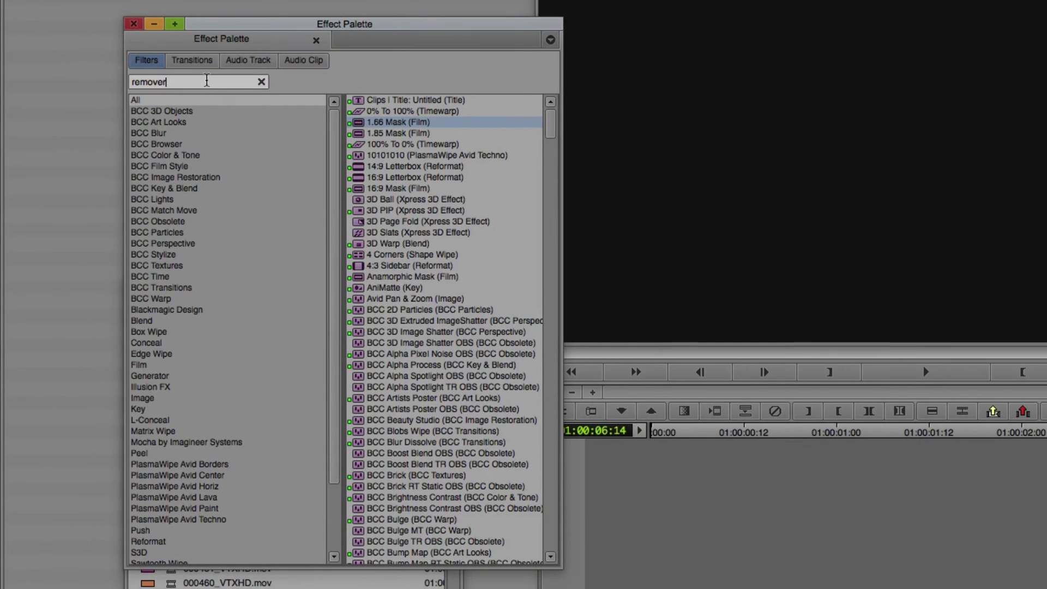
{"action": "left_click_drag", "start_coordinate": [216, 82], "coordinate": [79, 69]}
{"action": "type", "text": "remover"}
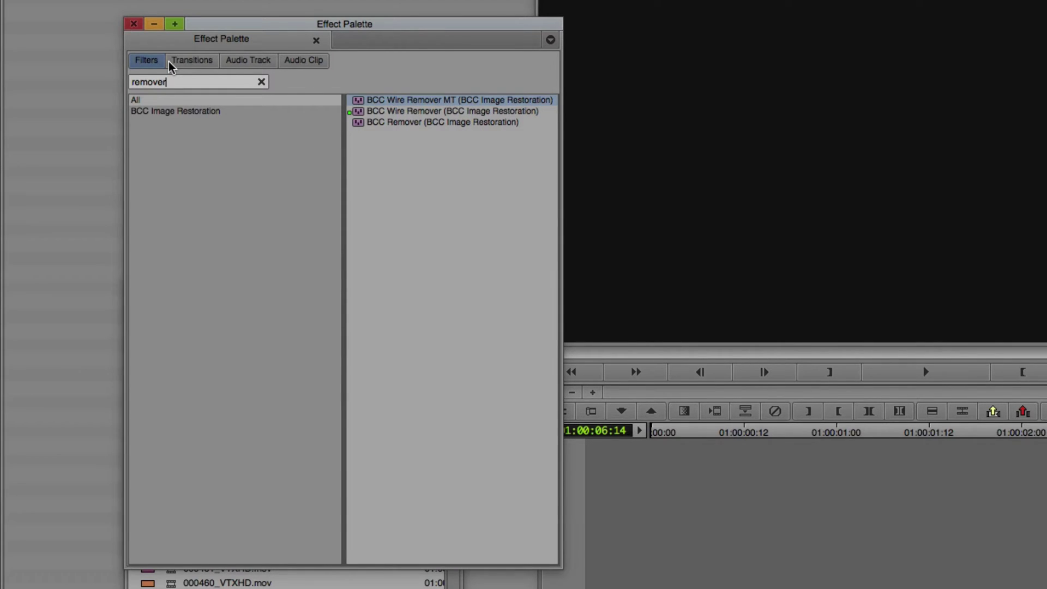
{"action": "left_click", "coordinate": [404, 122]}
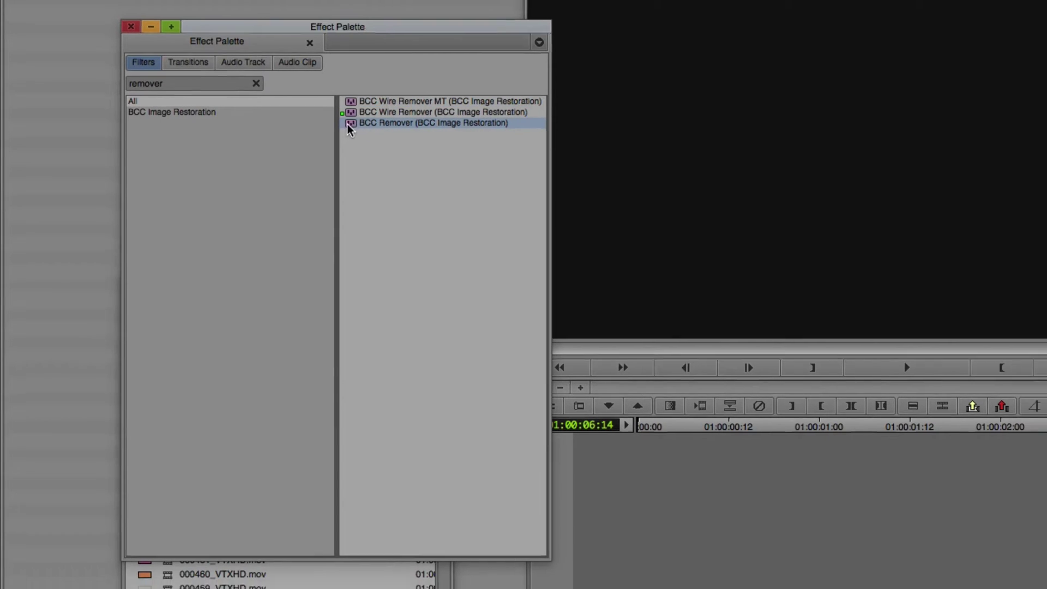
{"action": "left_click_drag", "start_coordinate": [347, 124], "coordinate": [561, 430]}
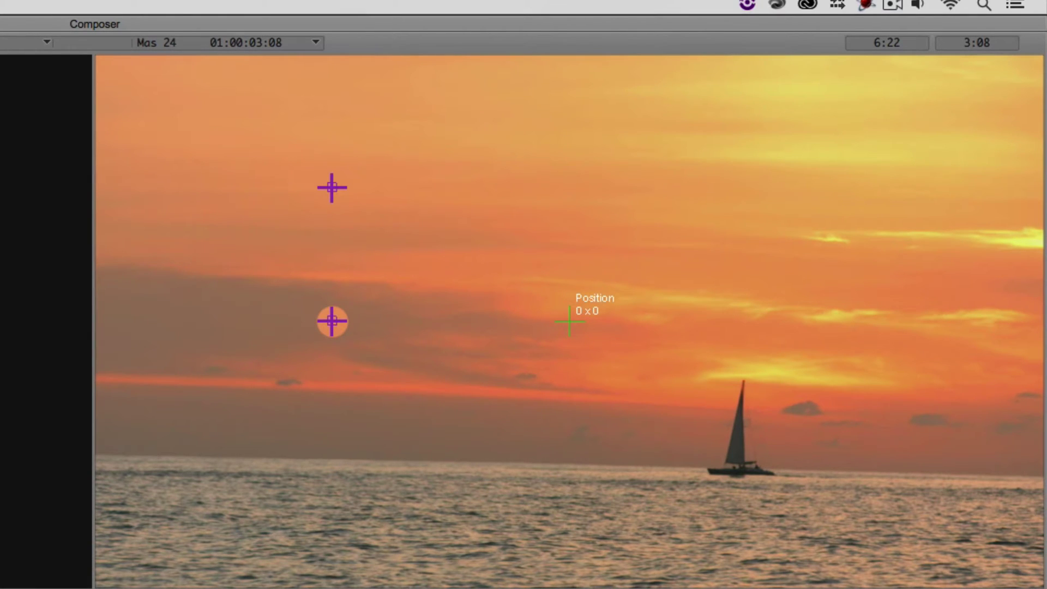
Step: At 01:00:02:03, move the clone destination onto the small dark cloud over the red streak and the source onto the bright clouds above the sailboat
{"action": "key", "text": "j"}
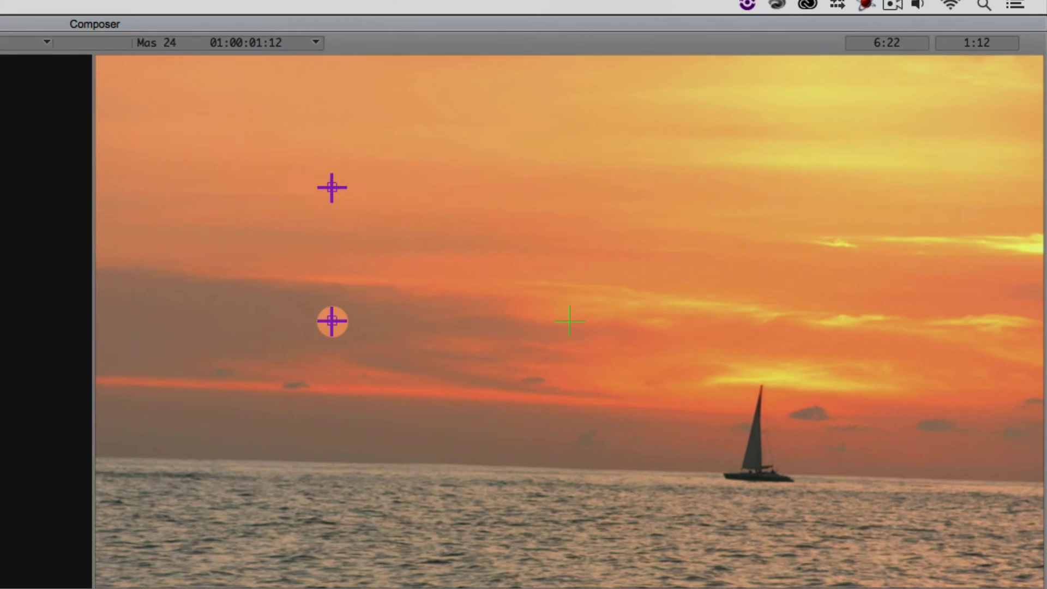
{"action": "key", "text": "space"}
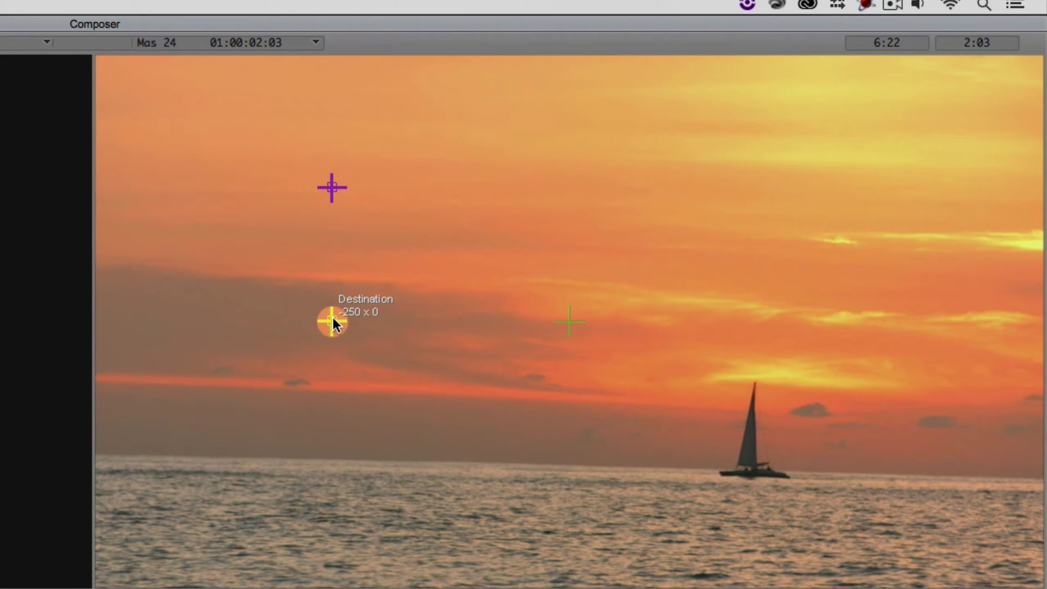
{"action": "left_click_drag", "start_coordinate": [333, 318], "coordinate": [299, 378]}
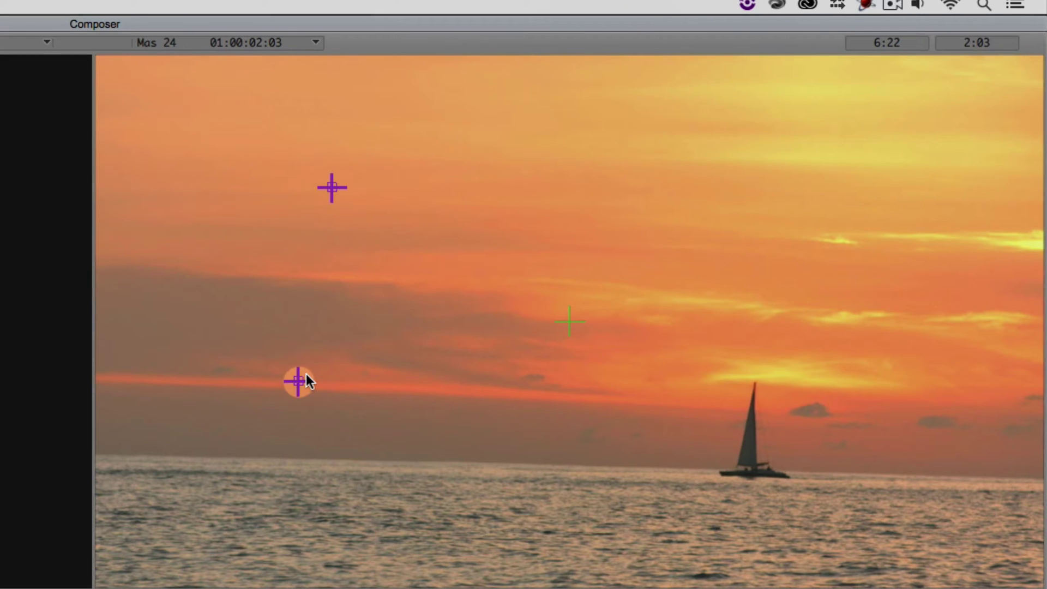
{"action": "left_click_drag", "start_coordinate": [332, 188], "coordinate": [714, 303]}
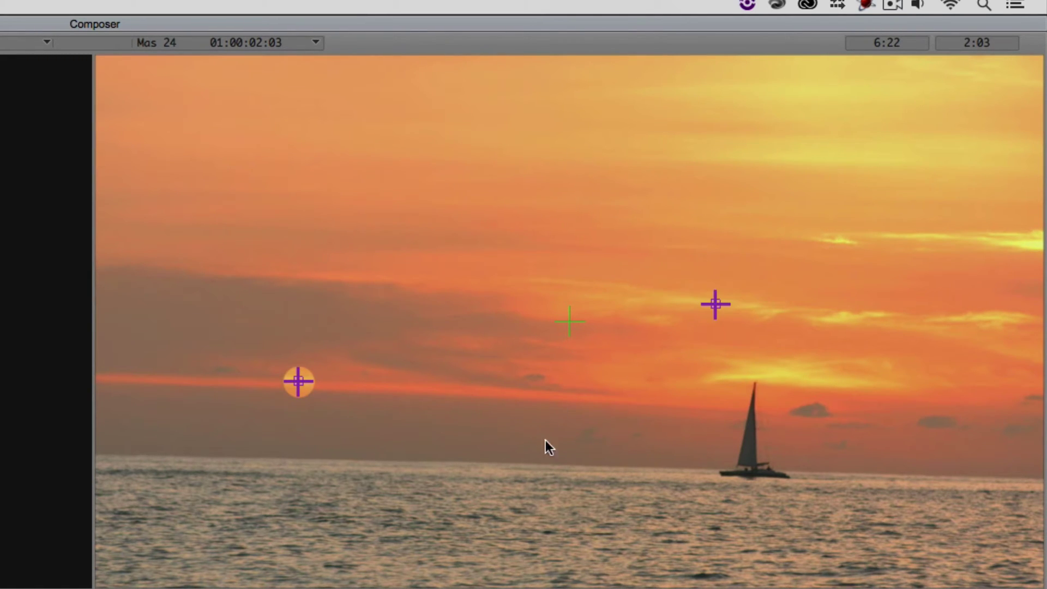
Step: Move the clone source point onto the red streak just right of the destination point, then exit effect editing
{"action": "key", "text": "y"}
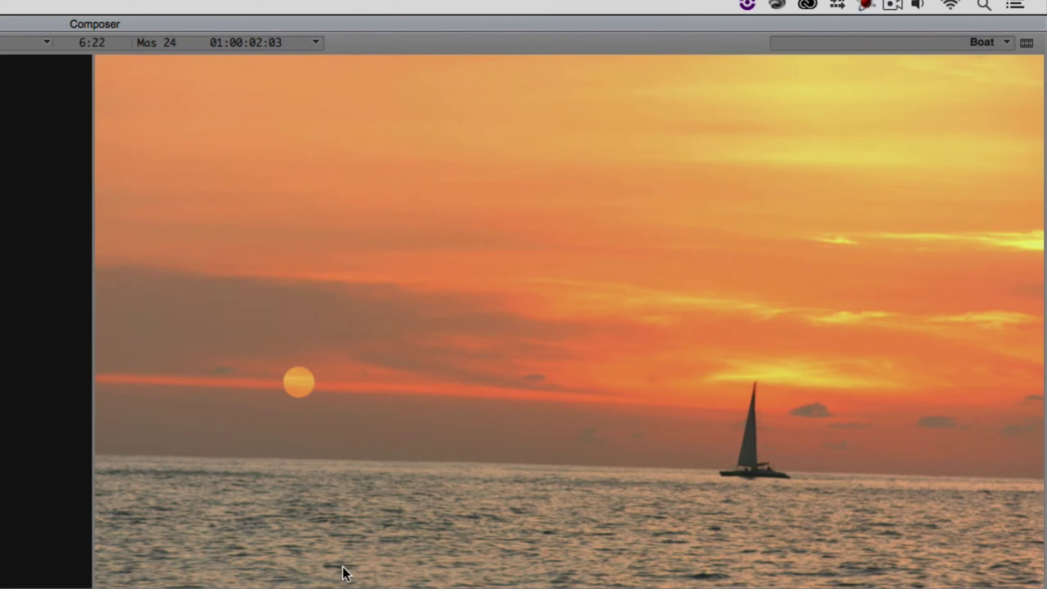
{"action": "key", "text": "apostrophe"}
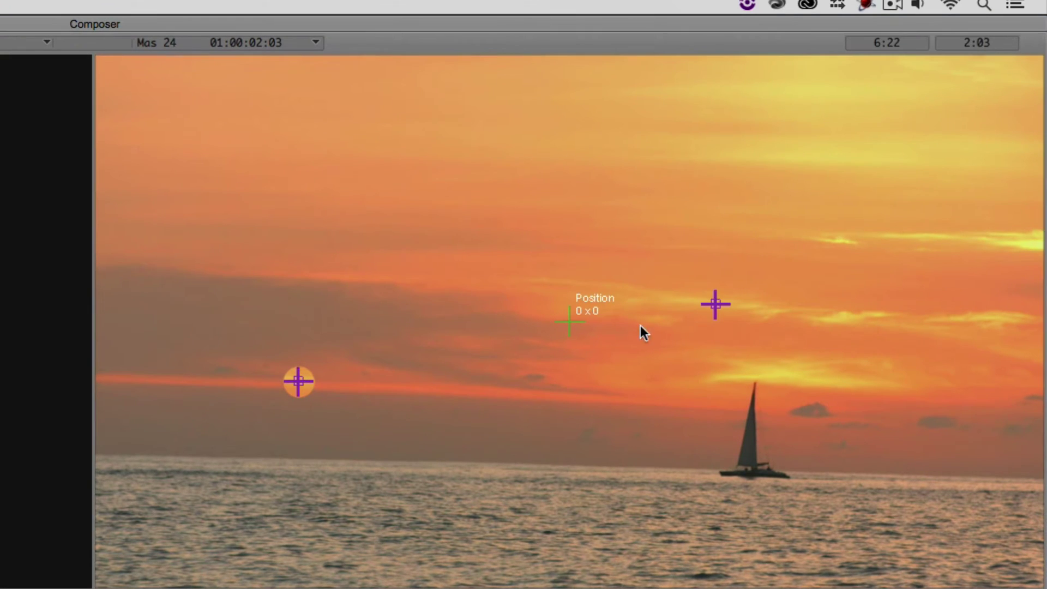
{"action": "left_click_drag", "start_coordinate": [718, 304], "coordinate": [397, 382]}
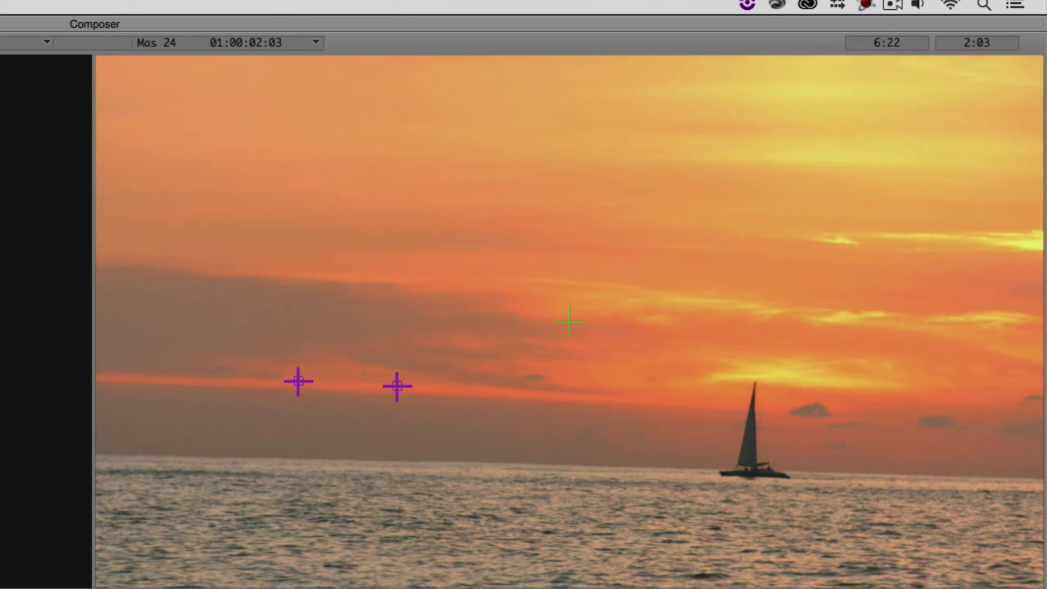
{"action": "key", "text": "Escape"}
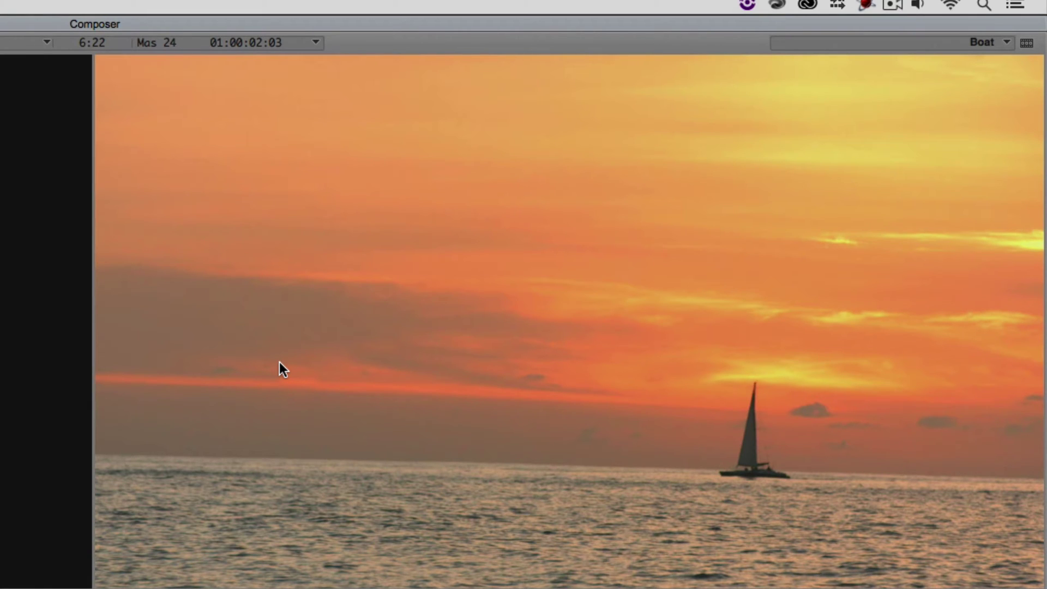
Step: Play and scrub through the Boat sequence to review the cloned spot over the removed cloud
{"action": "key", "text": "j"}
{"action": "left_click_drag", "start_coordinate": [101, 588], "coordinate": [394, 588]}
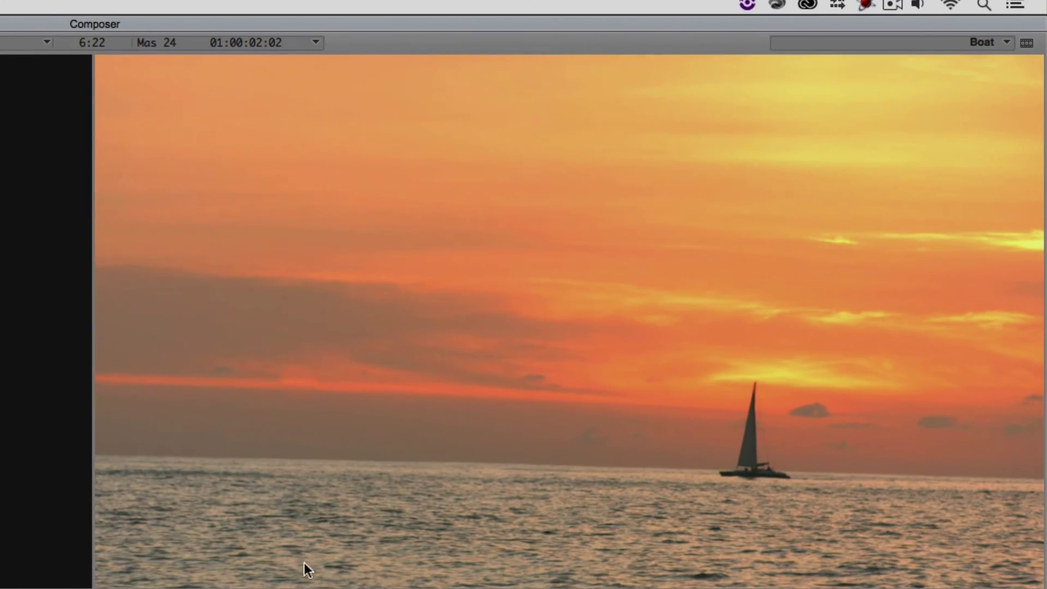
{"action": "key", "text": "l"}
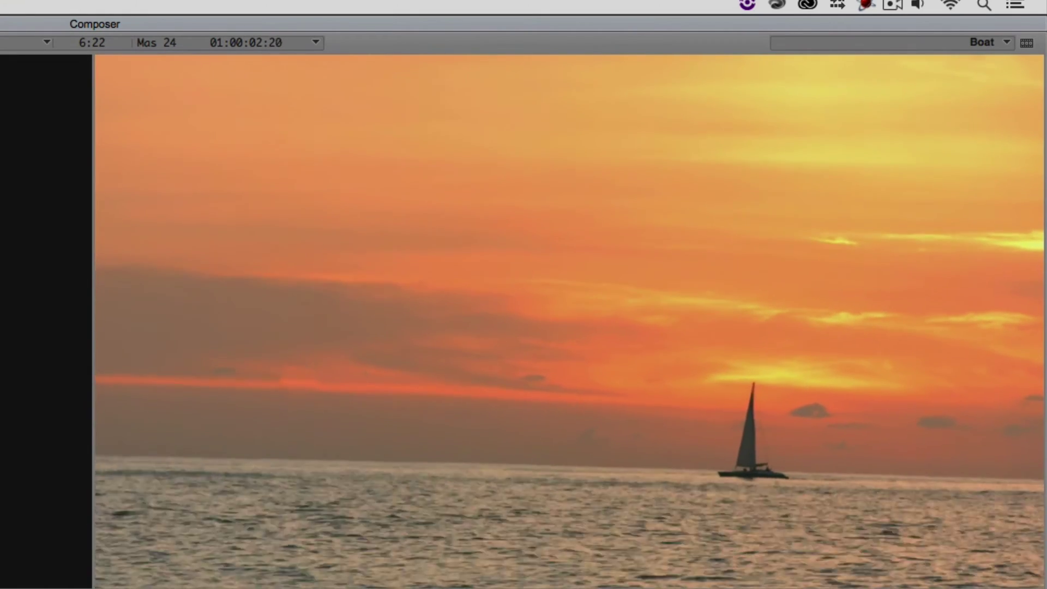
{"action": "left_click_drag", "start_coordinate": [498, 588], "coordinate": [71, 587]}
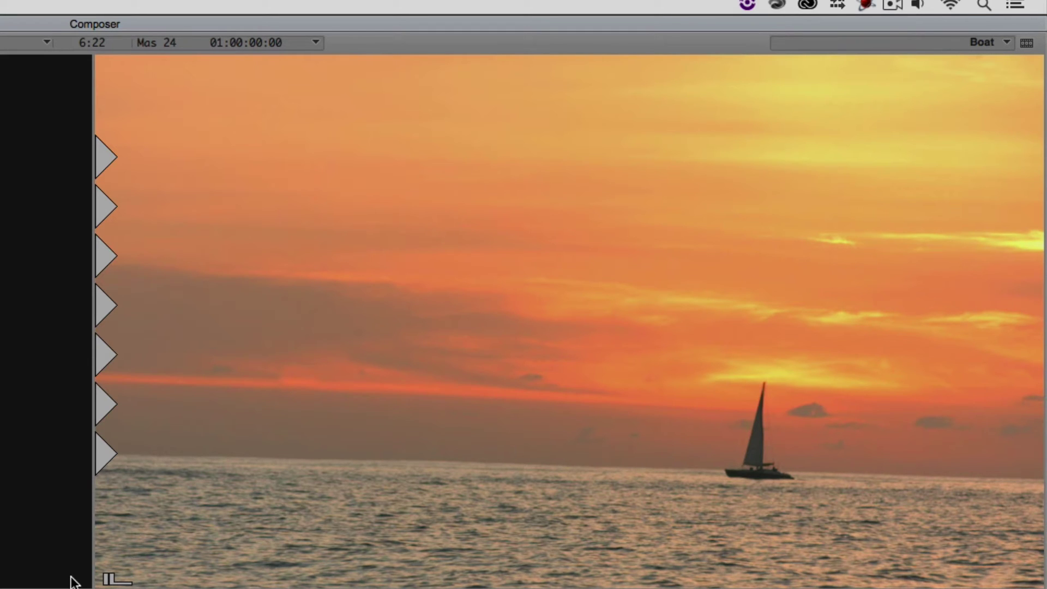
Step: Collapse the Clone parameters of BCC Remover and set the Removal Method to Clone Shape
{"action": "key", "text": "q"}
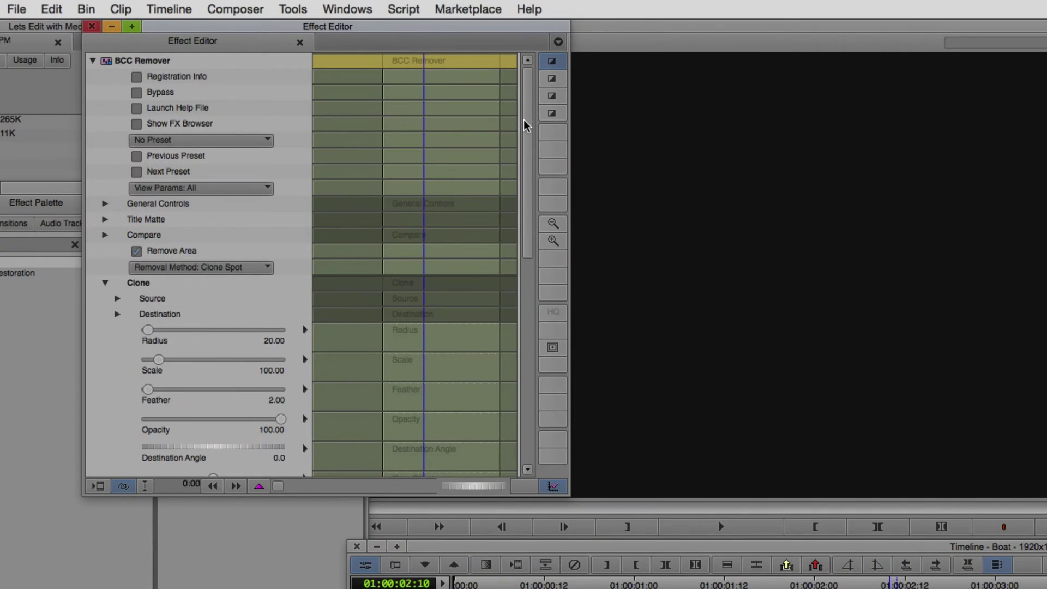
{"action": "scroll", "coordinate": [526, 133], "scroll_direction": "down", "scroll_amount": 5}
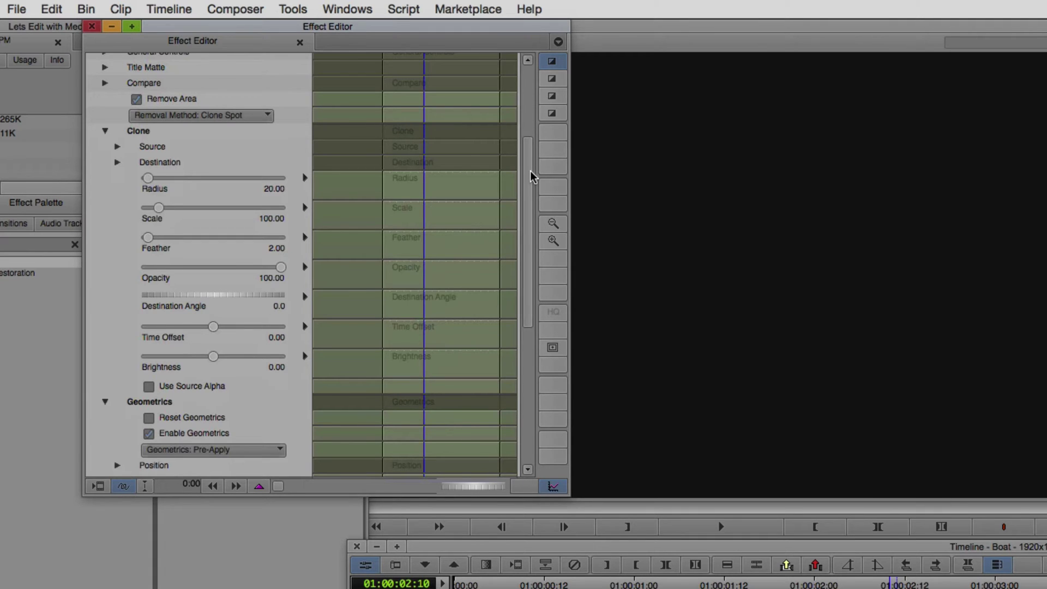
{"action": "mouse_move", "coordinate": [532, 177]}
{"action": "left_mouse_down"}
{"action": "mouse_move", "coordinate": [540, 322]}
{"action": "mouse_move", "coordinate": [551, 71]}
{"action": "left_mouse_up"}
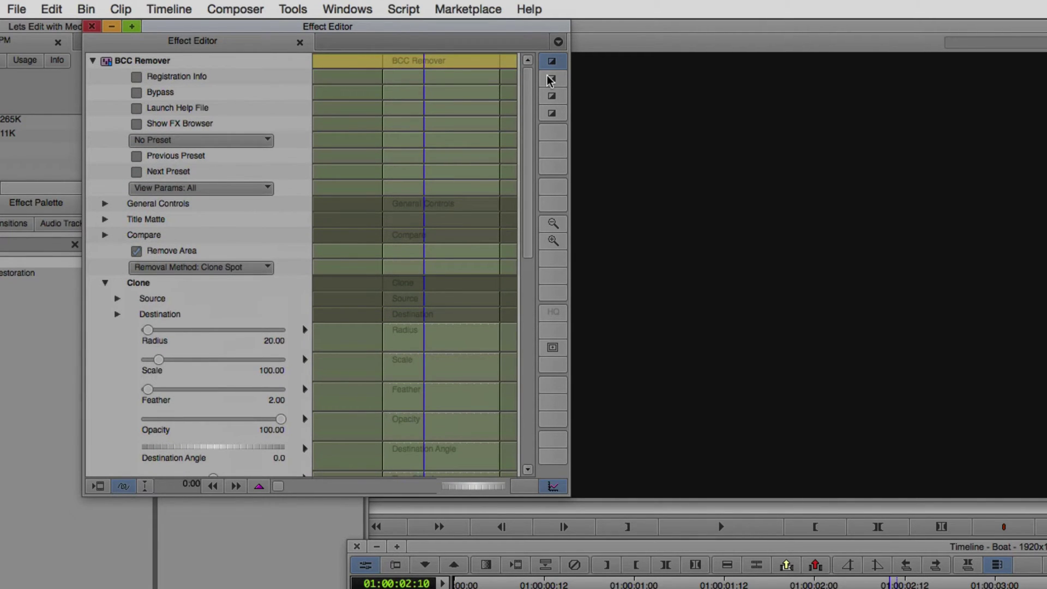
{"action": "left_click", "coordinate": [105, 282]}
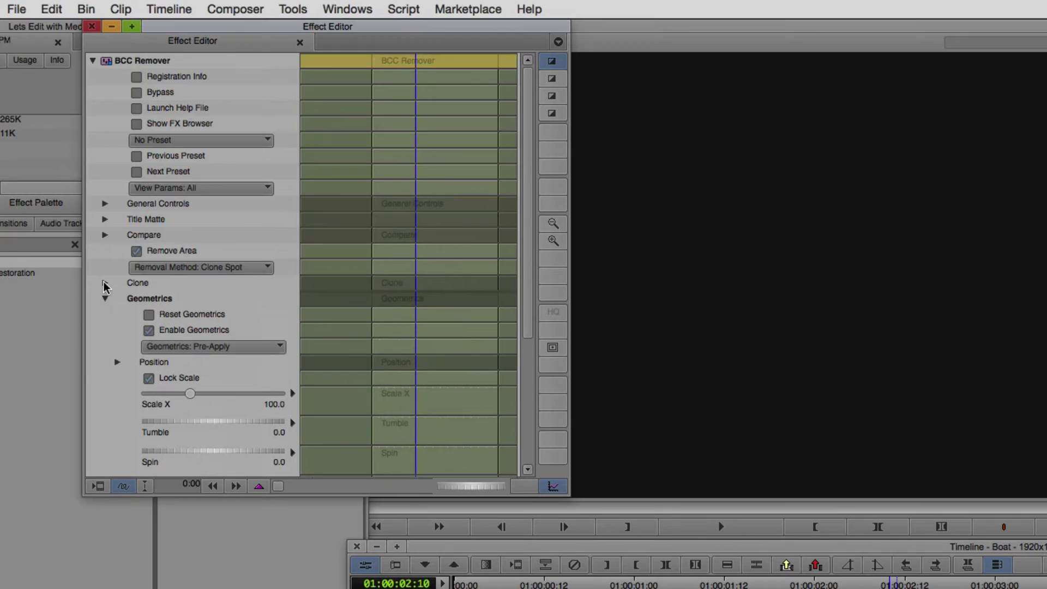
{"action": "left_click", "coordinate": [222, 267]}
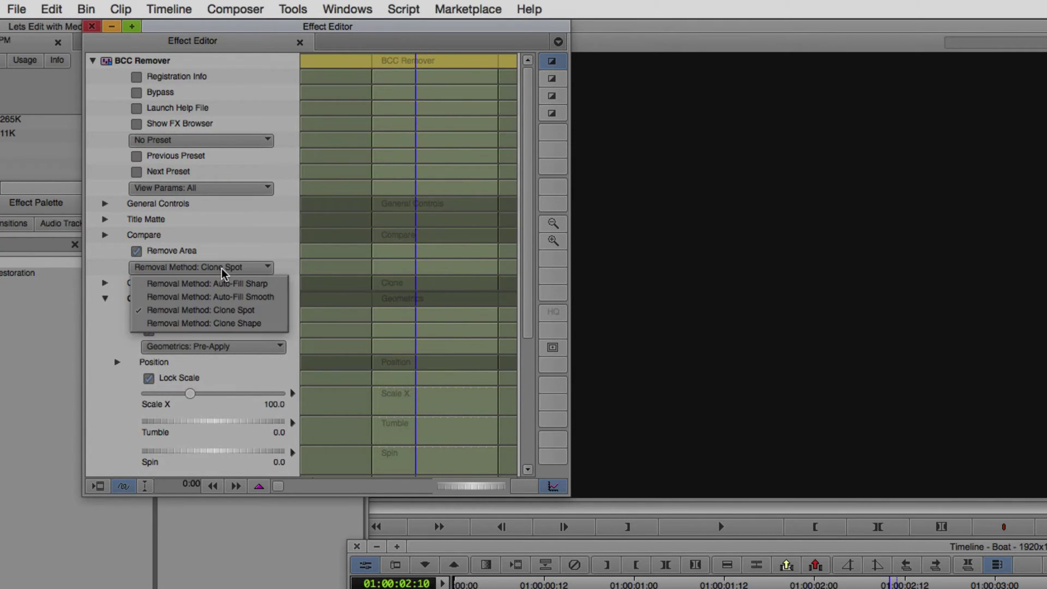
{"action": "left_click", "coordinate": [225, 324]}
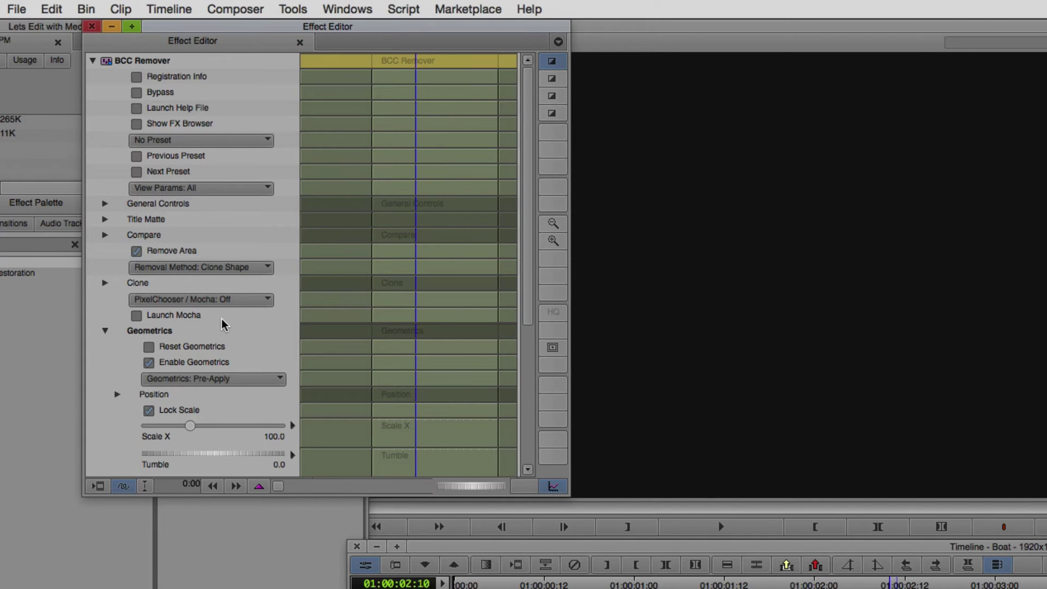
Step: Turn PixelChooser / Mocha on for BCC Remover and launch Mocha
{"action": "left_click_drag", "start_coordinate": [531, 258], "coordinate": [532, 304]}
{"action": "left_click", "coordinate": [105, 252]}
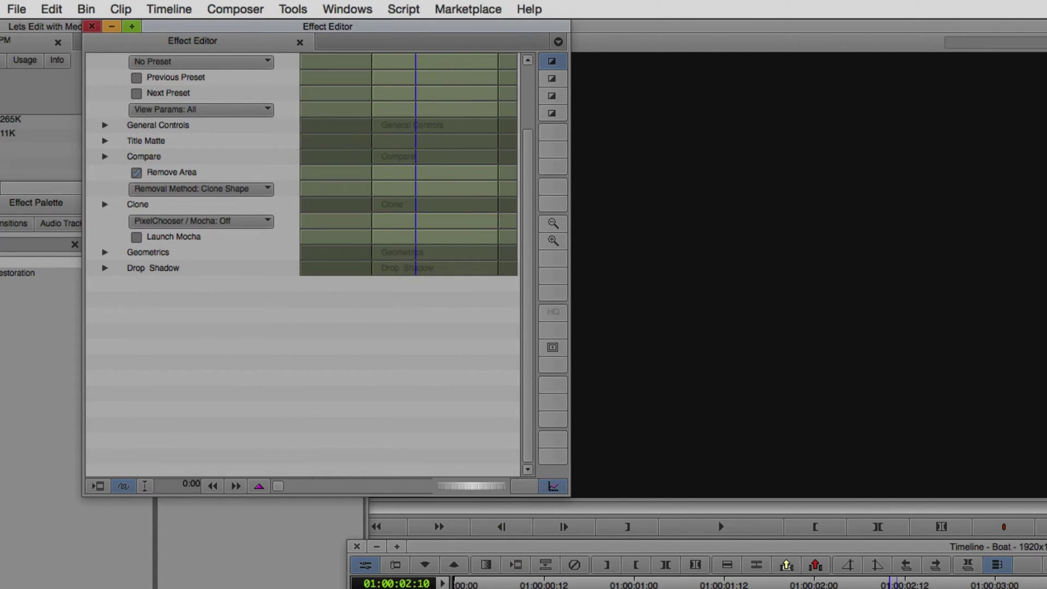
{"action": "left_click", "coordinate": [215, 221]}
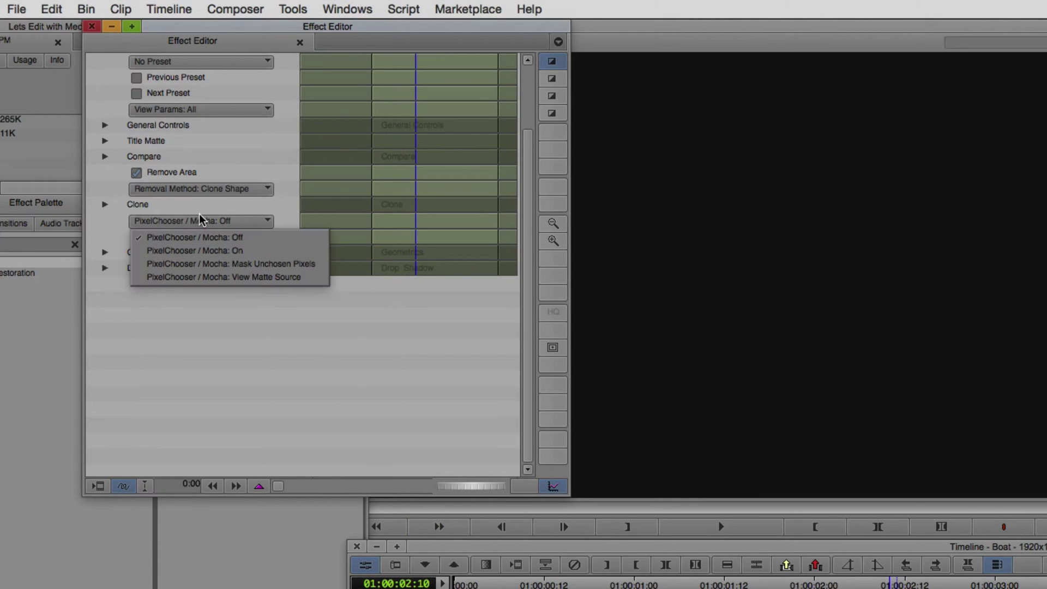
{"action": "left_click", "coordinate": [188, 251]}
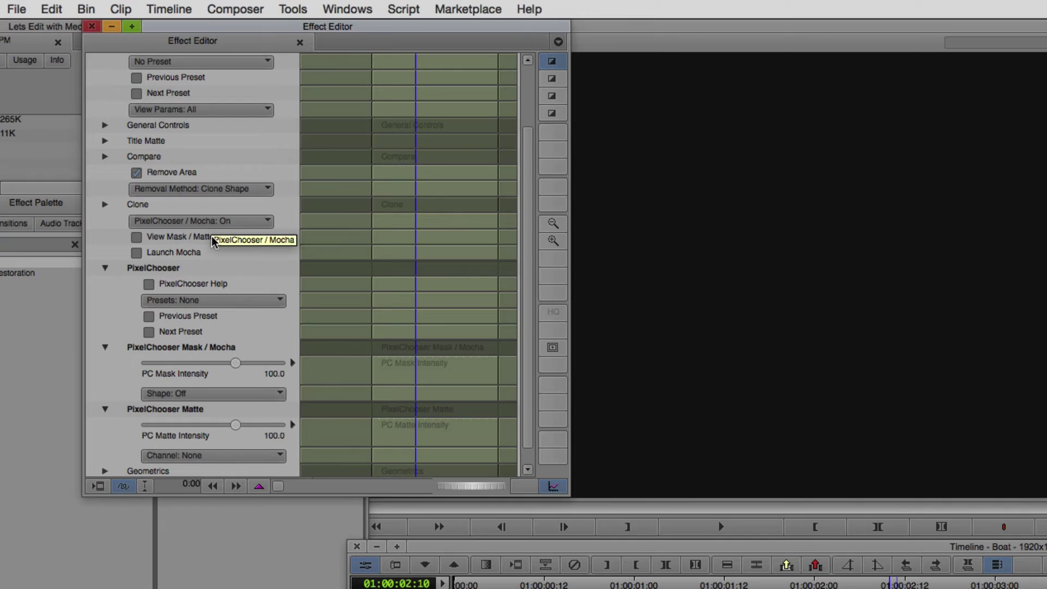
{"action": "left_click", "coordinate": [159, 254]}
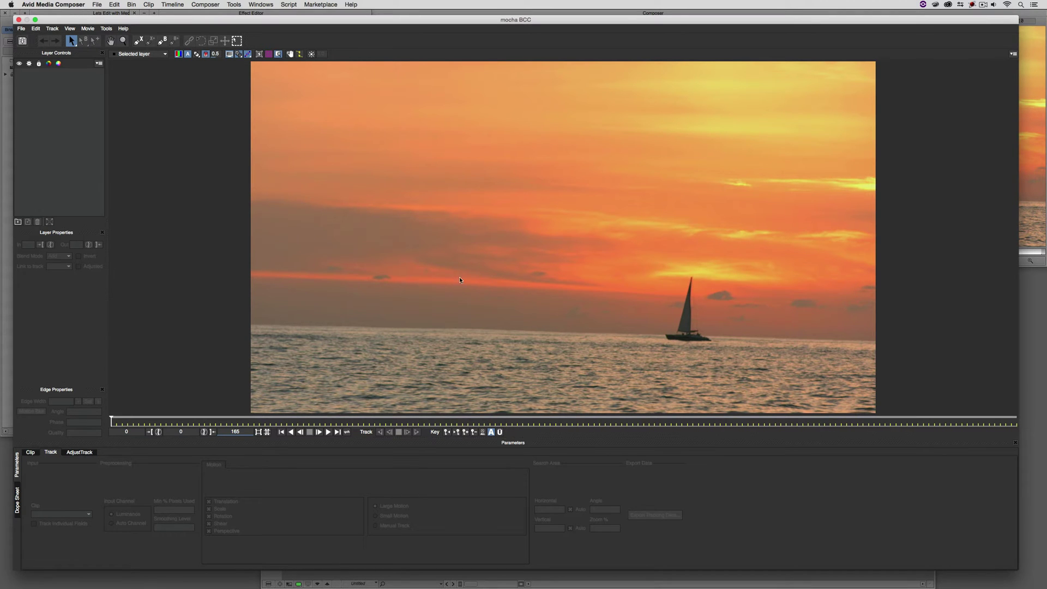
Step: At frame 1, draw a closed X-spline around the small dark cloud just right of the sailboat's mast
{"action": "left_click_drag", "start_coordinate": [290, 420], "coordinate": [116, 419]}
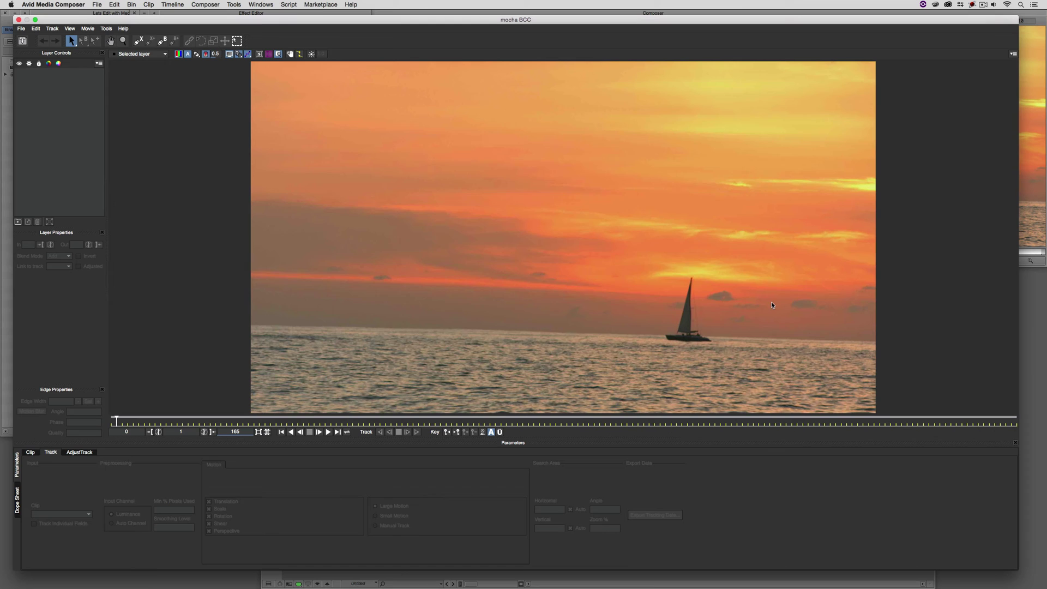
{"action": "key", "text": "z"}
{"action": "left_click_drag", "start_coordinate": [775, 357], "coordinate": [753, 159]}
{"action": "left_click_drag", "start_coordinate": [747, 312], "coordinate": [725, 209]}
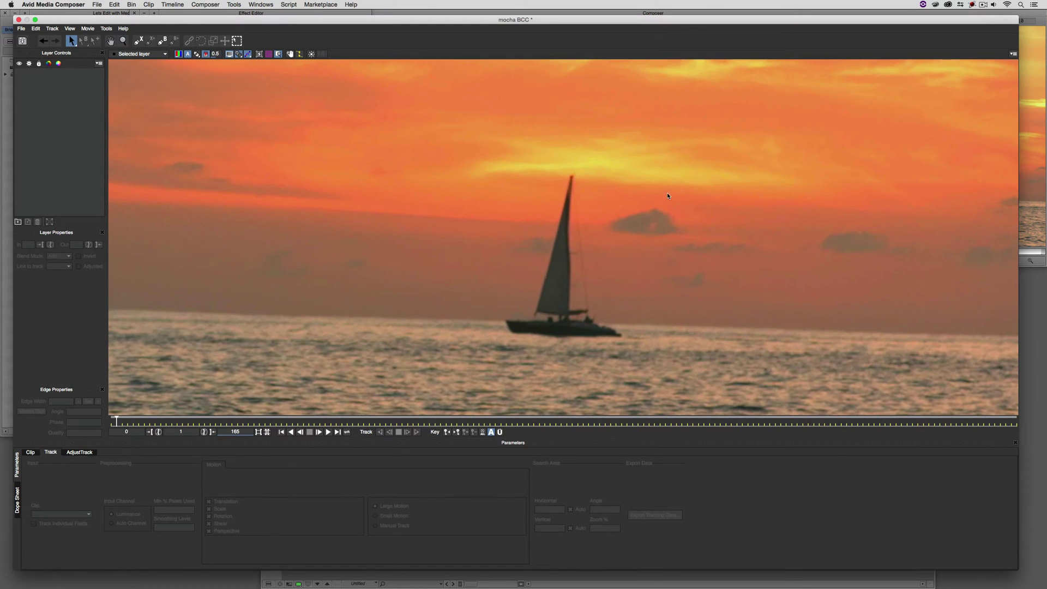
{"action": "left_click", "coordinate": [140, 41]}
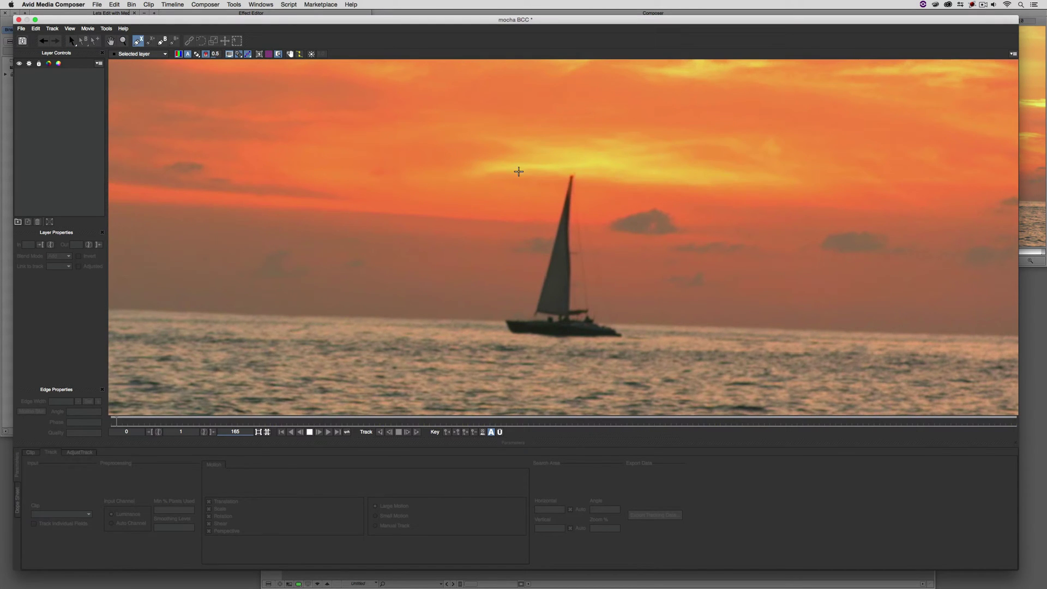
{"action": "left_click", "coordinate": [654, 205]}
{"action": "left_click", "coordinate": [624, 212]}
{"action": "left_click", "coordinate": [598, 224]}
{"action": "left_click", "coordinate": [609, 220]}
{"action": "left_click", "coordinate": [608, 234]}
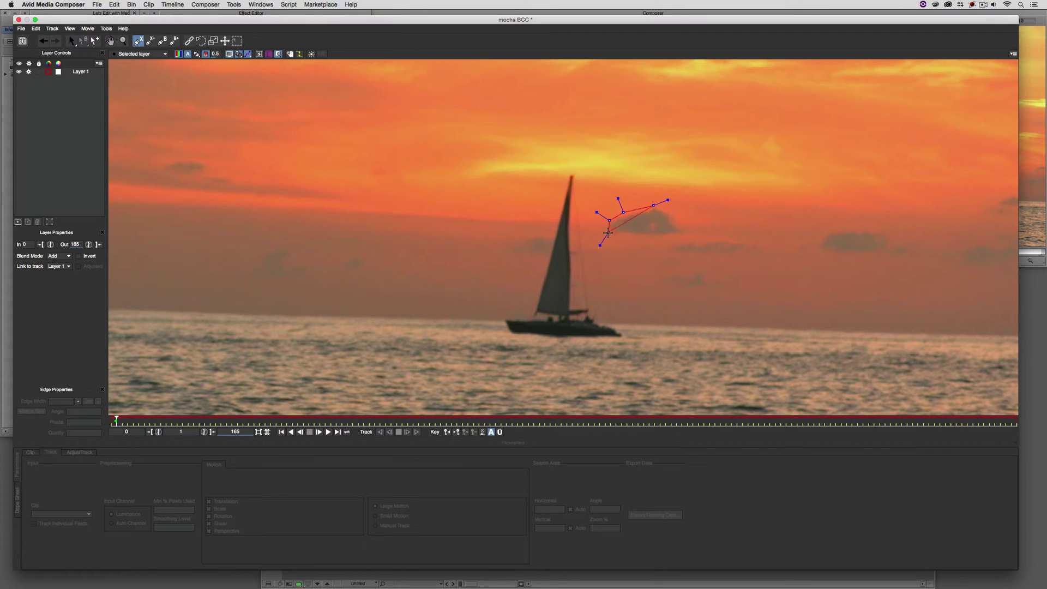
{"action": "left_click", "coordinate": [632, 239]}
{"action": "left_click", "coordinate": [673, 237]}
{"action": "left_click", "coordinate": [682, 232]}
{"action": "left_click", "coordinate": [677, 216]}
{"action": "left_click", "coordinate": [654, 205]}
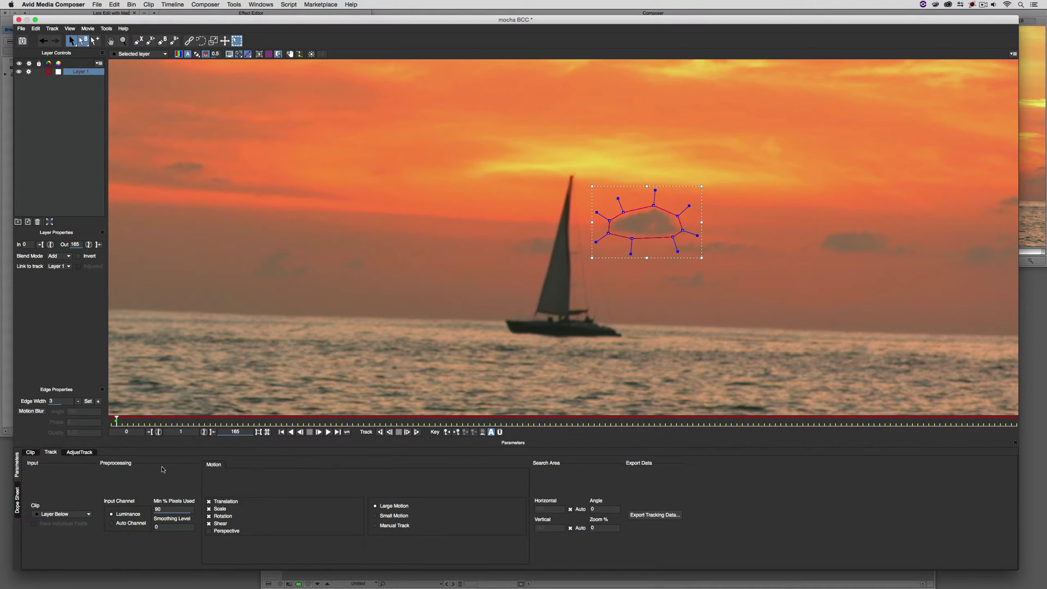
Step: Set Min % Pixels Used to 40 and exclude Shear from the tracked motion
{"action": "double_click", "coordinate": [166, 508]}
{"action": "type", "text": "40"}
{"action": "key", "text": "Return"}
{"action": "left_click", "coordinate": [218, 524]}
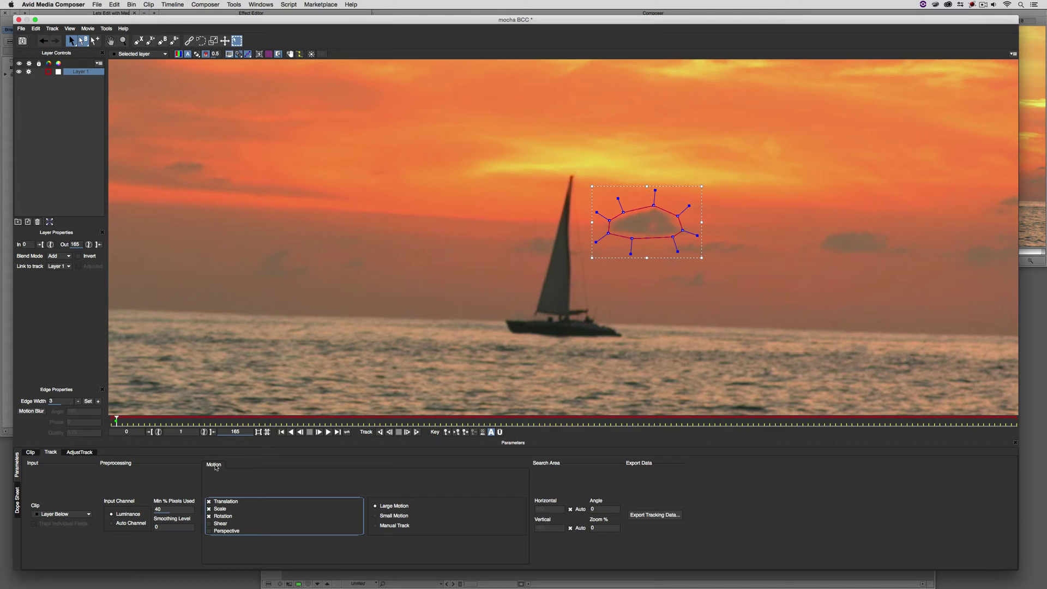
Step: Track the cloud shape backward to frame 0 and forward to frame 165, and check the track by playing back with the planar grid
{"action": "left_click", "coordinate": [382, 432]}
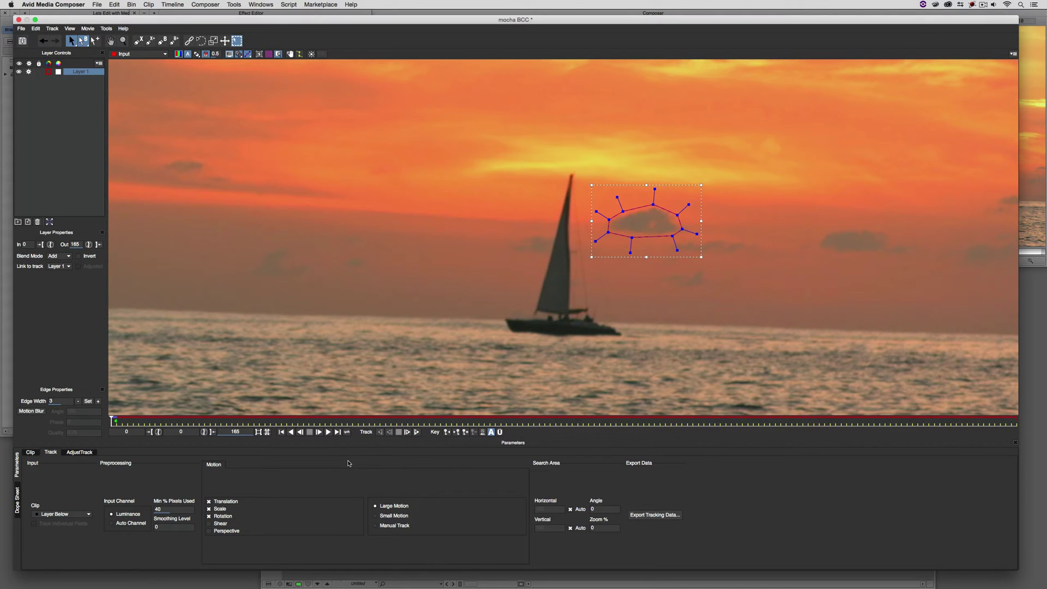
{"action": "left_click", "coordinate": [417, 432]}
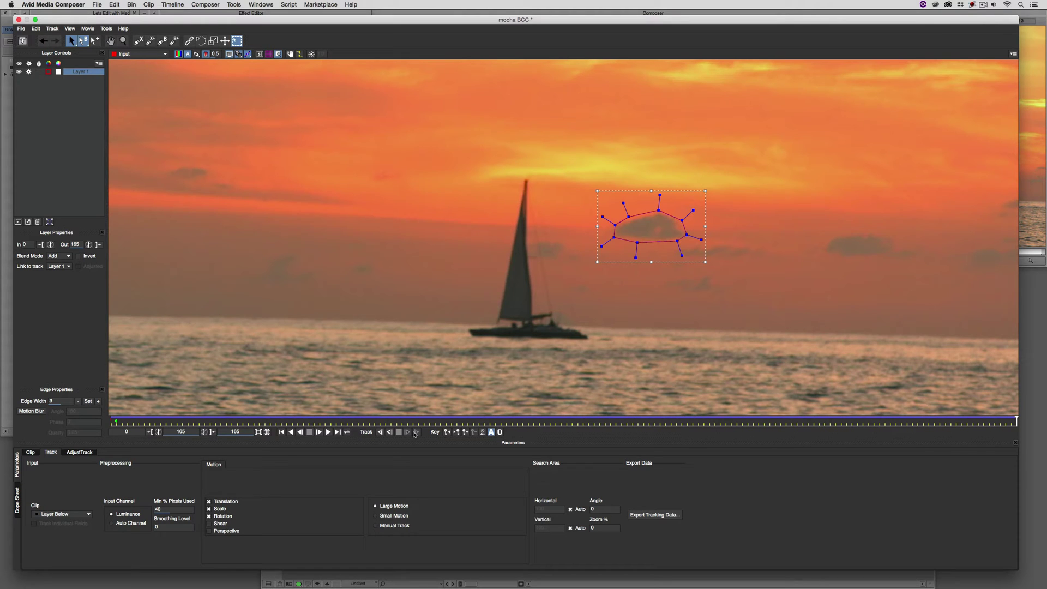
{"action": "left_click", "coordinate": [269, 54]}
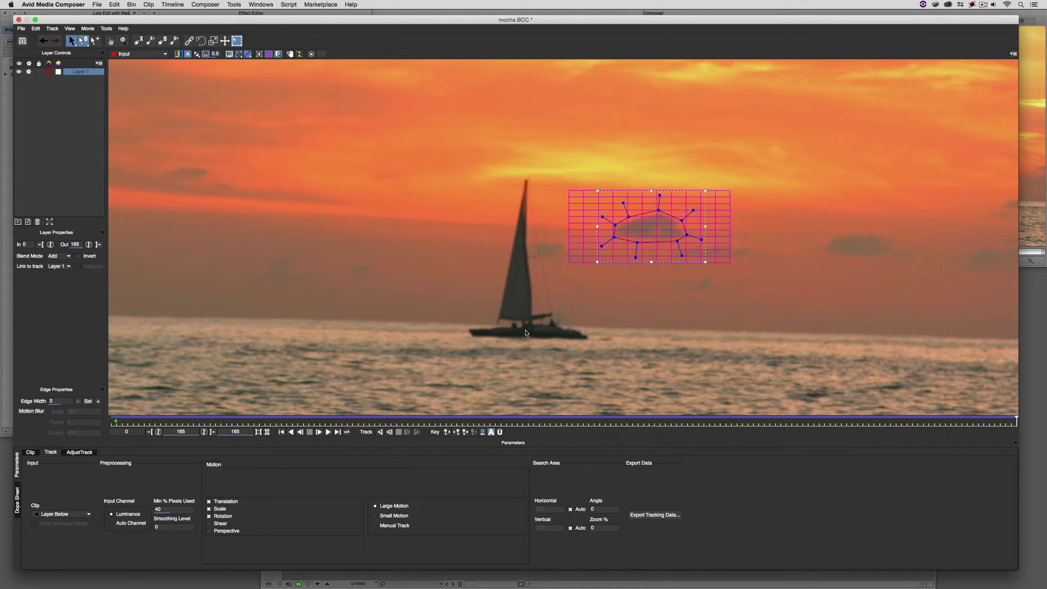
{"action": "left_click_drag", "start_coordinate": [508, 425], "coordinate": [89, 418]}
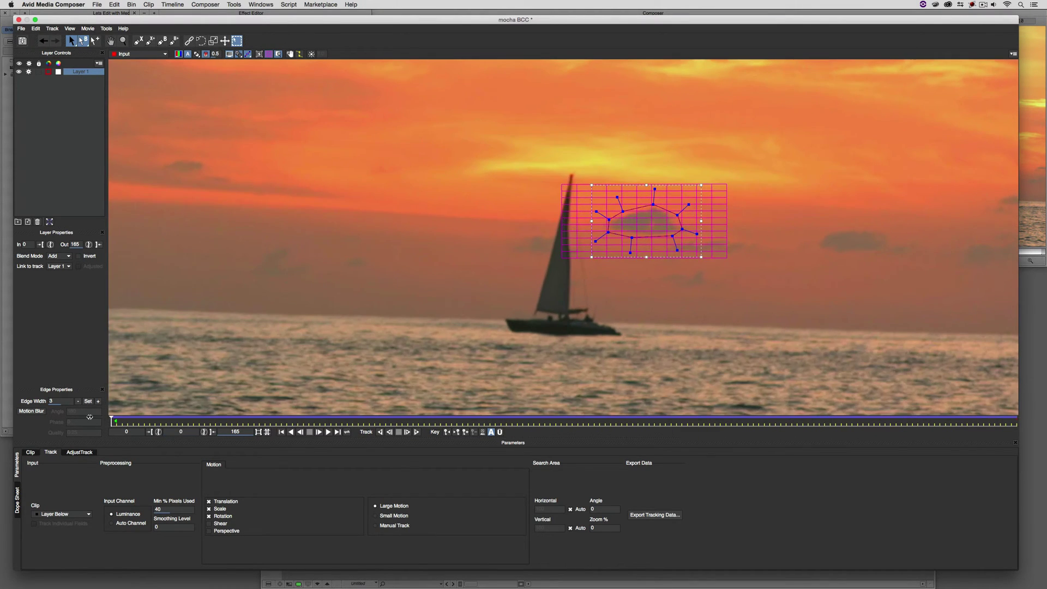
{"action": "key", "text": "space"}
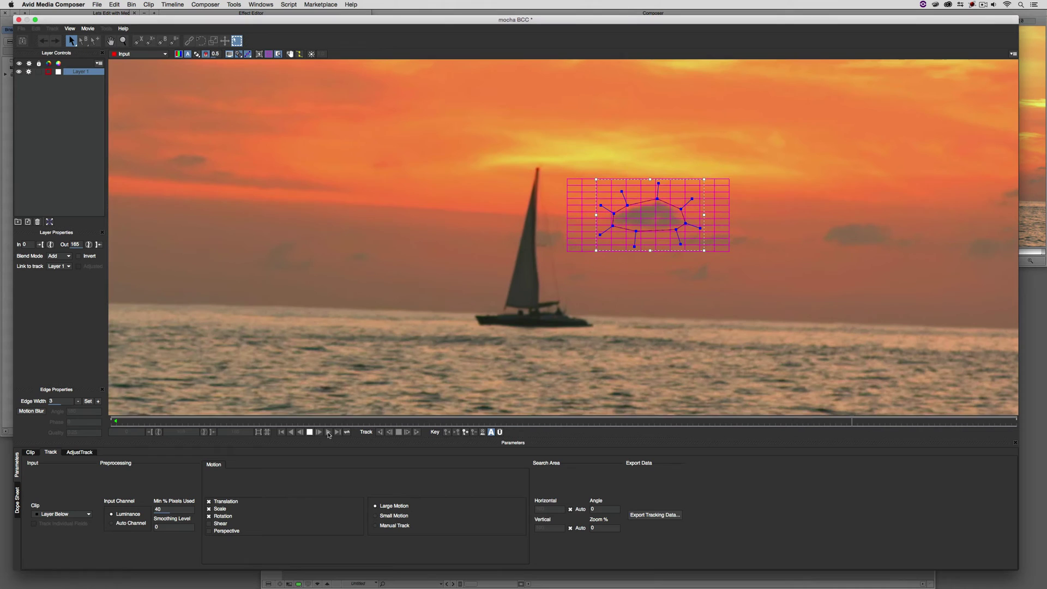
{"action": "key", "text": "space"}
{"action": "left_click_drag", "start_coordinate": [337, 423], "coordinate": [687, 425]}
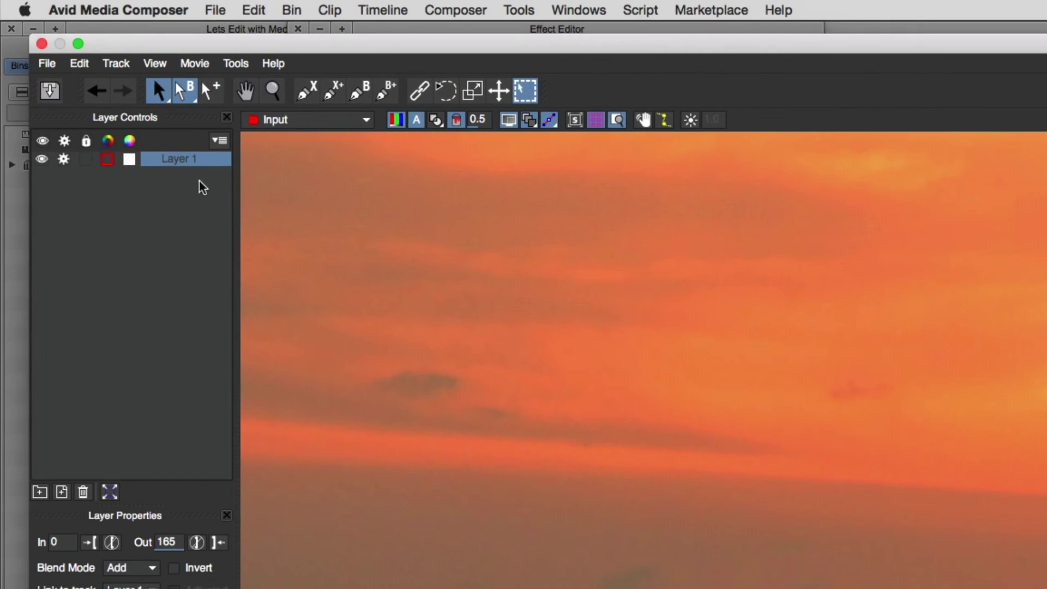
Step: Rename the cloud layer as Track Reference and hide both its shape and the planar grid
{"action": "double_click", "coordinate": [84, 71]}
{"action": "type", "text": "Track Re"}
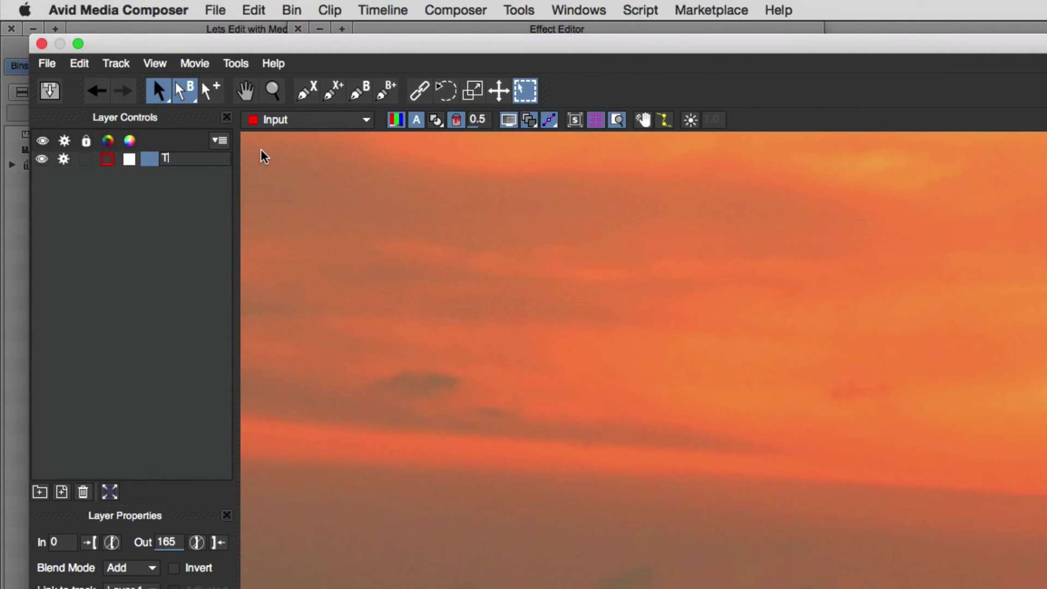
{"action": "type", "text": "ference"}
{"action": "key", "text": "Return"}
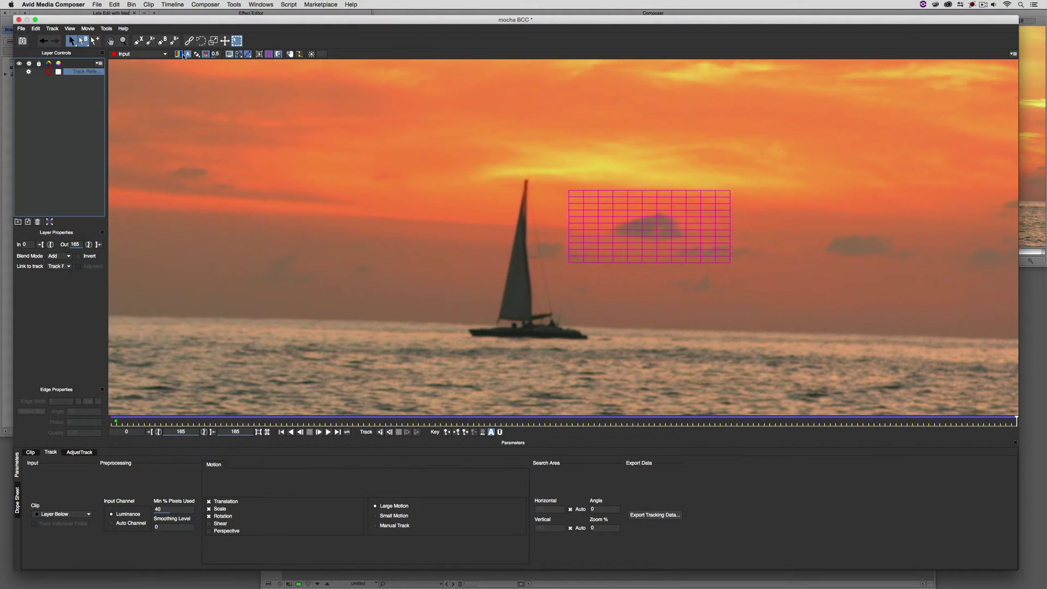
{"action": "left_click", "coordinate": [266, 54]}
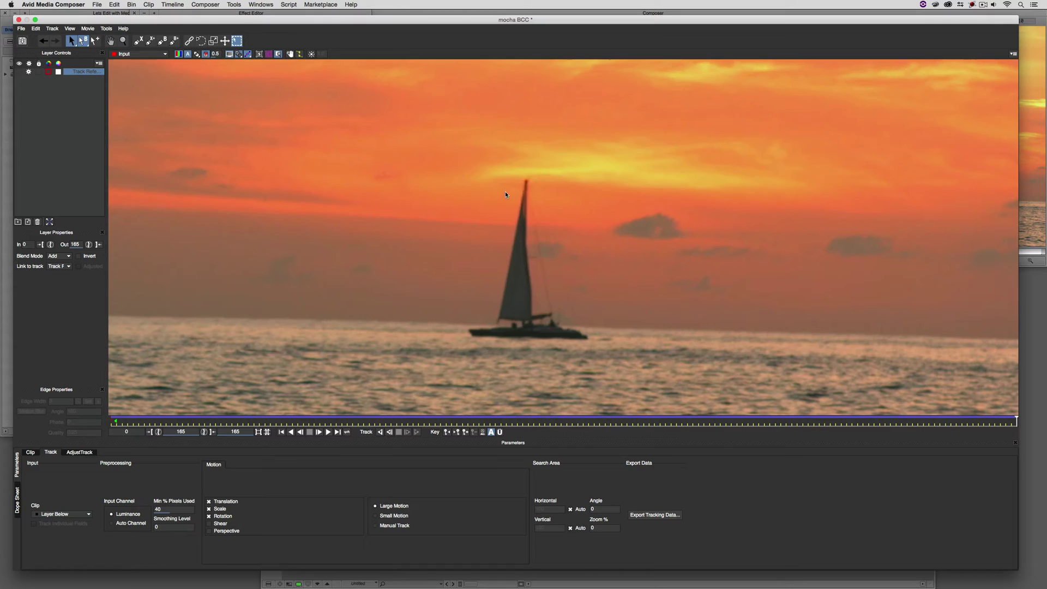
Step: At frame 165, draw a closed X-spline on a new layer loosely around the sailboat, from above the mast to below the hull
{"action": "key", "text": "z"}
{"action": "left_click_drag", "start_coordinate": [532, 168], "coordinate": [511, 257]}
{"action": "key", "text": "x"}
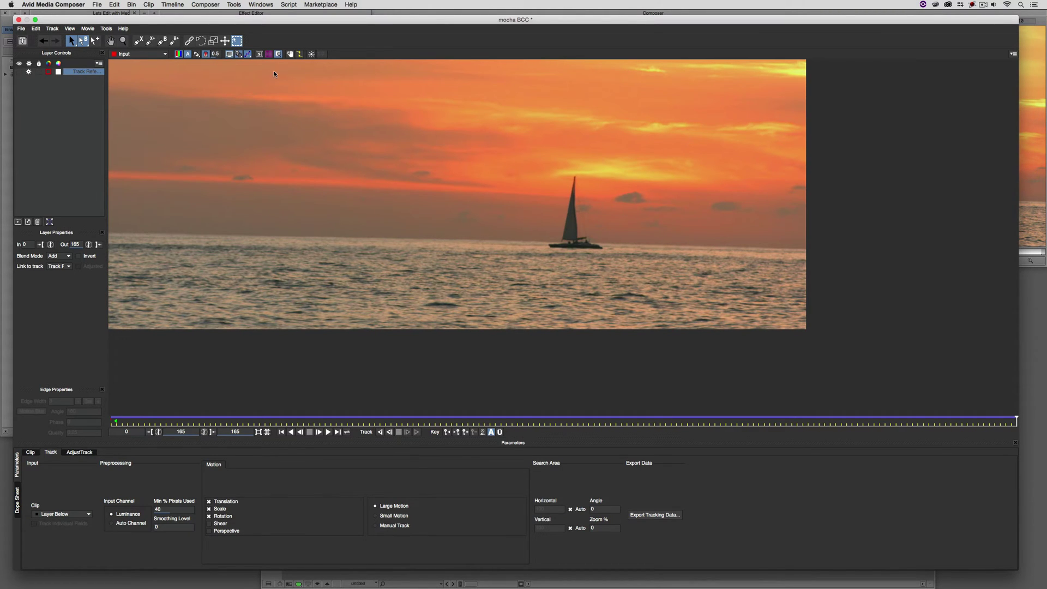
{"action": "left_click", "coordinate": [138, 41]}
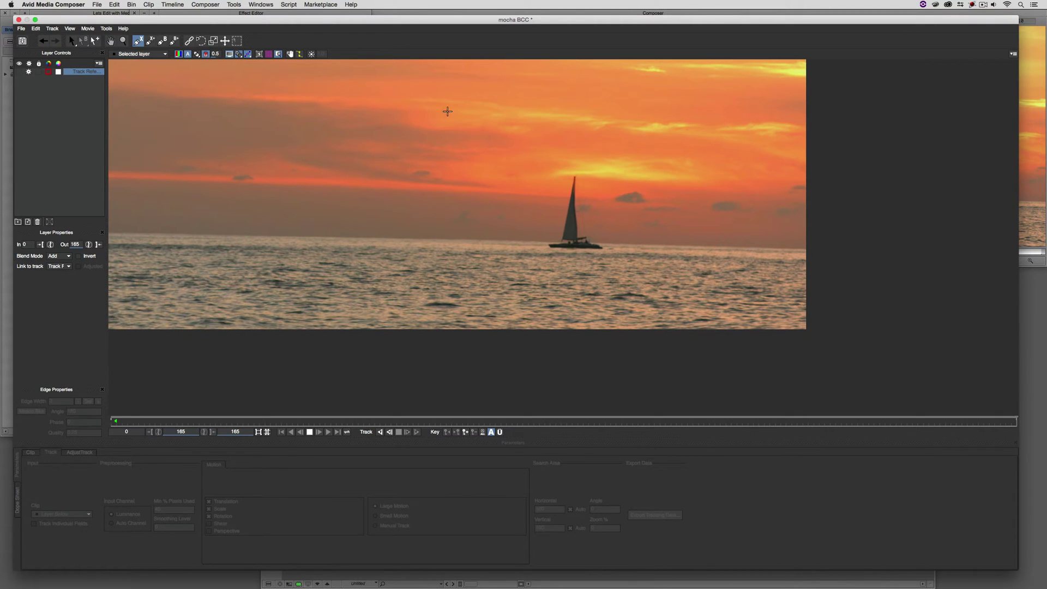
{"action": "left_click", "coordinate": [573, 148]}
{"action": "left_click", "coordinate": [538, 169]}
{"action": "left_click", "coordinate": [549, 187]}
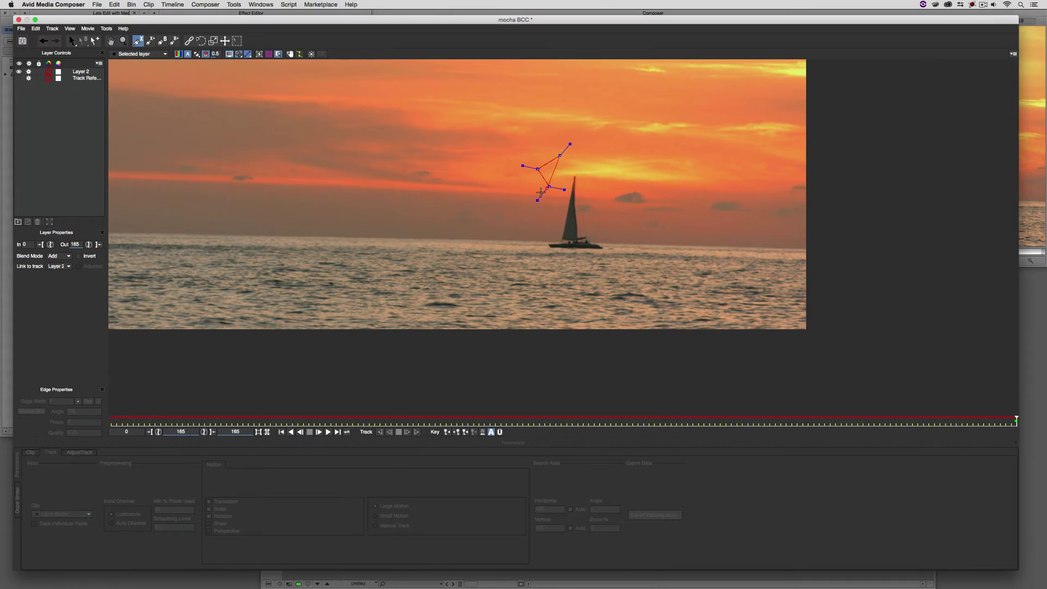
{"action": "left_click", "coordinate": [530, 199]}
{"action": "left_click", "coordinate": [537, 213]}
{"action": "left_click", "coordinate": [527, 249]}
{"action": "left_click", "coordinate": [539, 257]}
{"action": "left_click", "coordinate": [592, 260]}
{"action": "left_click", "coordinate": [622, 256]}
{"action": "left_click", "coordinate": [610, 231]}
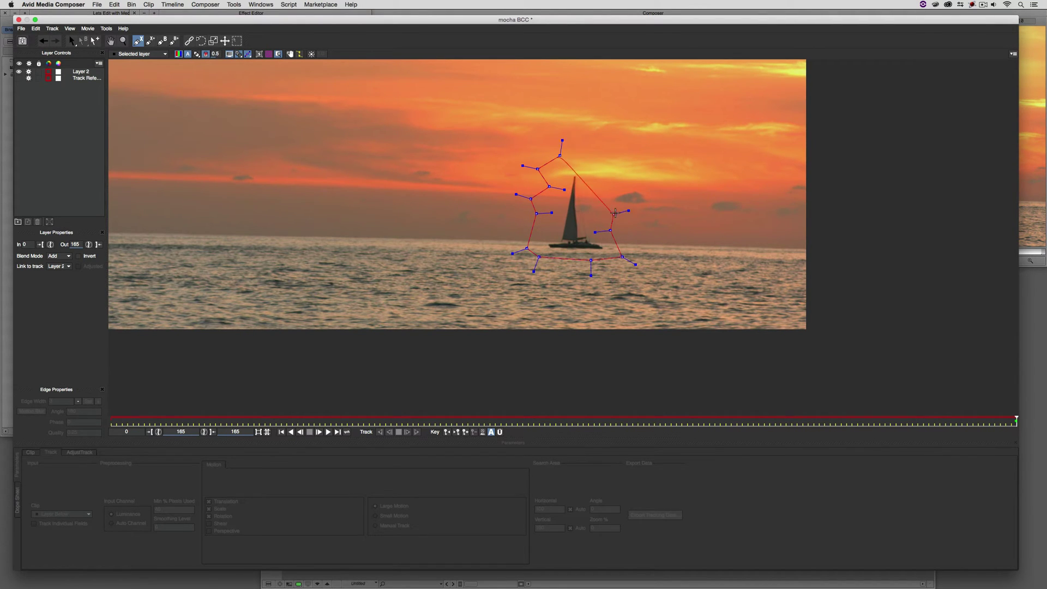
{"action": "left_click", "coordinate": [617, 211]}
{"action": "left_click", "coordinate": [608, 189]}
{"action": "left_click", "coordinate": [607, 164]}
{"action": "left_click", "coordinate": [559, 156]}
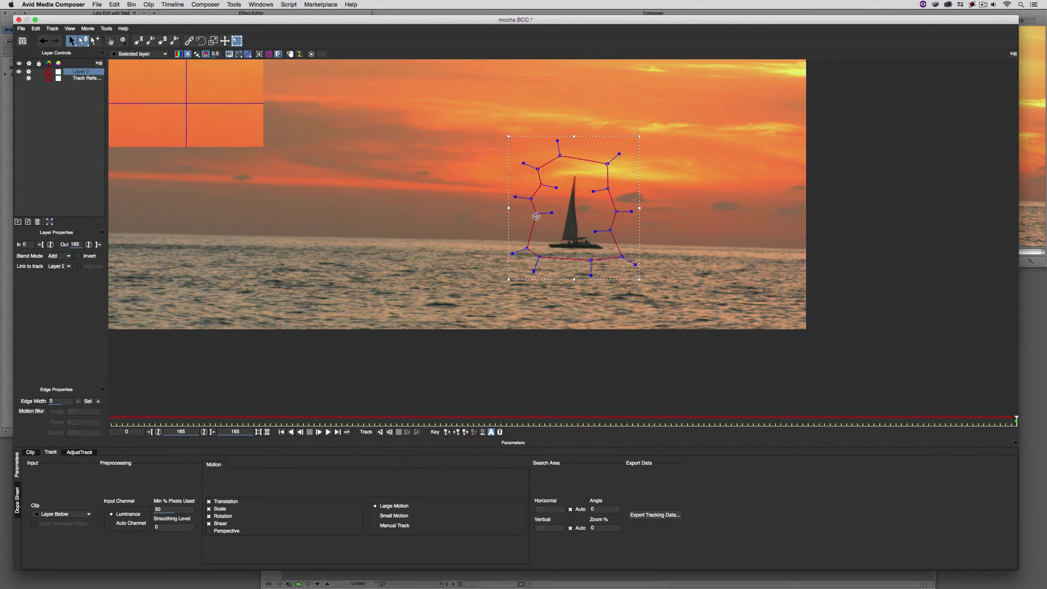
Step: Refine the sailboat spline's points at frame 165 and widen its right side at frame 0 so the boat stays enclosed across the clip
{"action": "left_click_drag", "start_coordinate": [537, 213], "coordinate": [531, 216]}
{"action": "left_click_drag", "start_coordinate": [538, 257], "coordinate": [592, 268]}
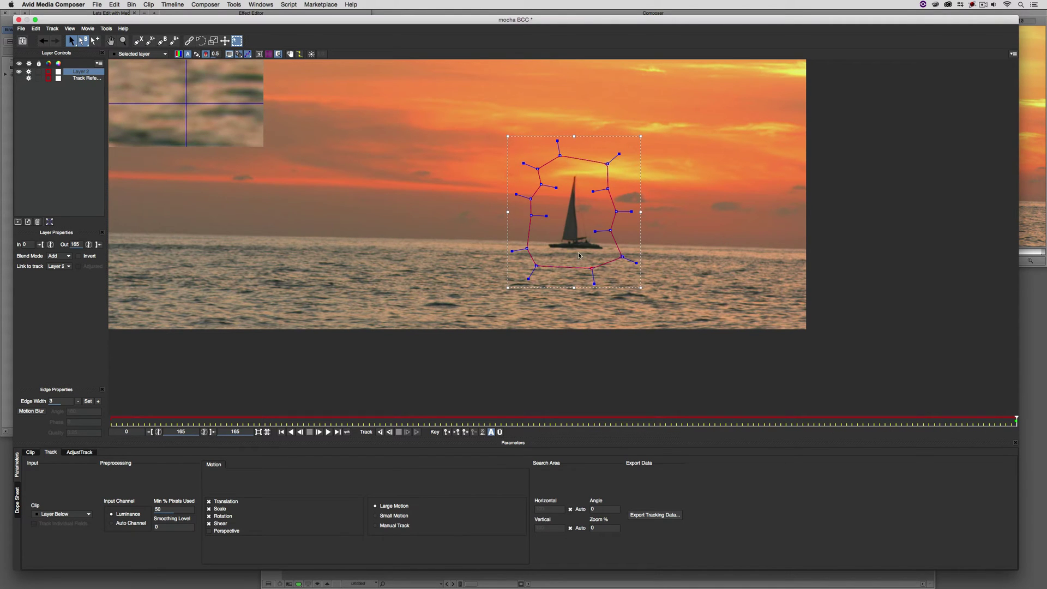
{"action": "left_click_drag", "start_coordinate": [680, 423], "coordinate": [111, 422]}
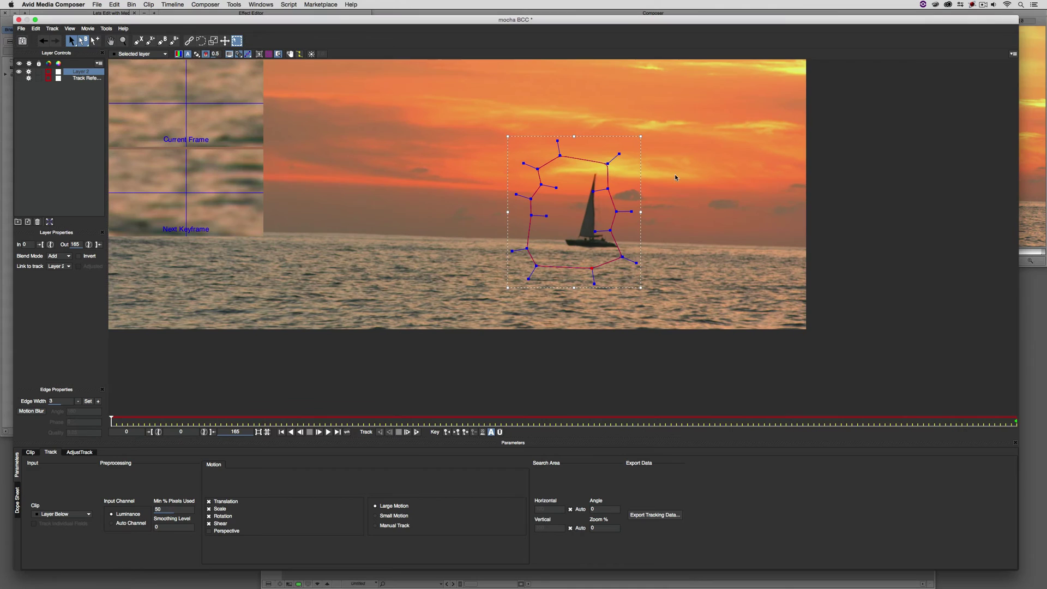
{"action": "left_click_drag", "start_coordinate": [607, 189], "coordinate": [631, 256]}
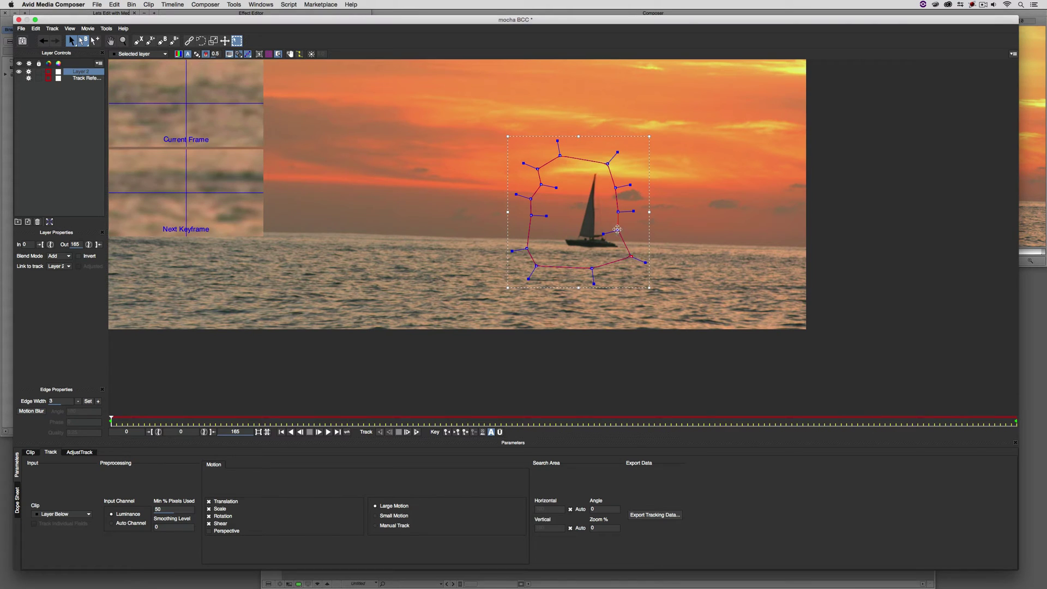
{"action": "left_click", "coordinate": [687, 421]}
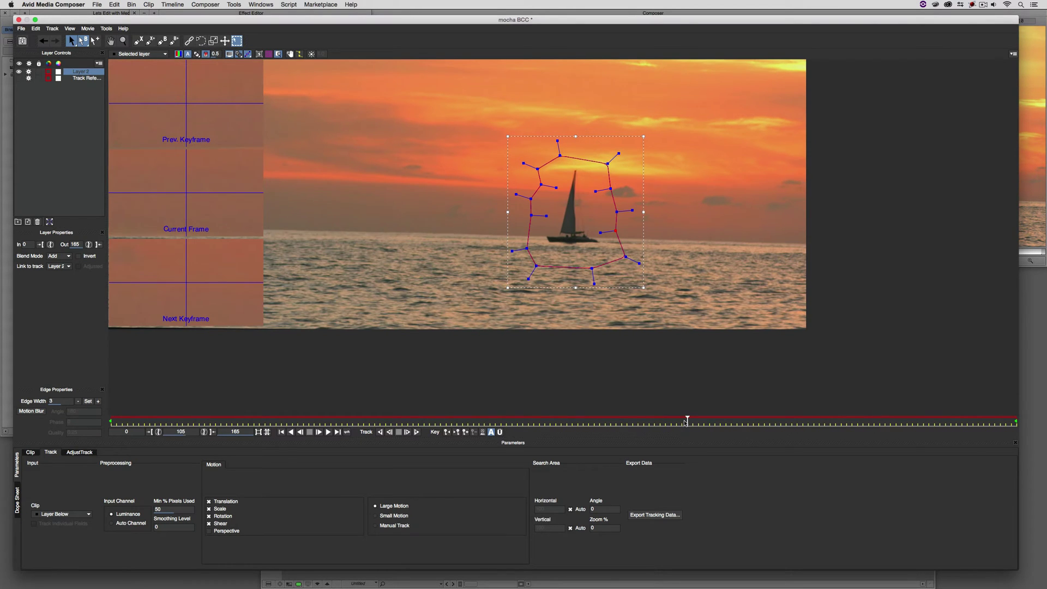
{"action": "left_click", "coordinate": [690, 423]}
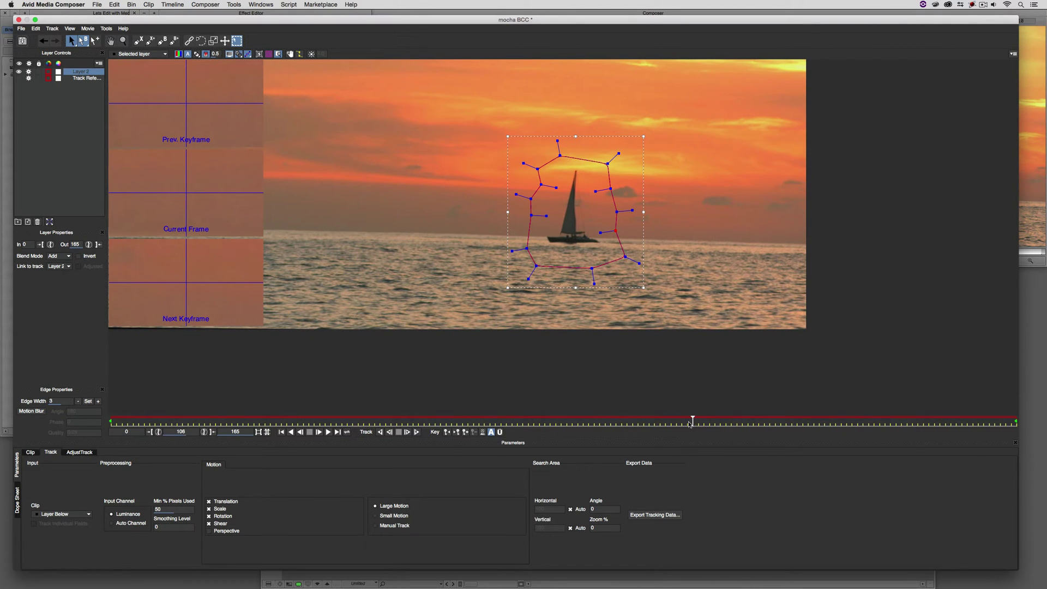
{"action": "left_click_drag", "start_coordinate": [690, 422], "coordinate": [446, 403]}
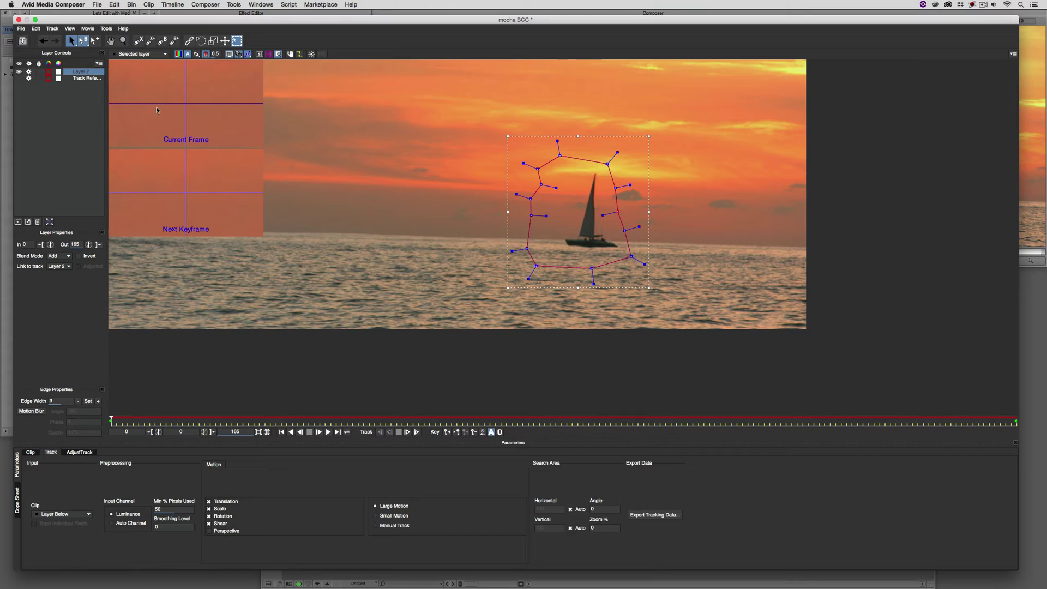
Step: Rename the sailboat layer as Mask/Matte and link it to the Track Reference track
{"action": "double_click", "coordinate": [81, 72]}
{"action": "type", "text": "Mal"}
{"action": "key", "text": "Return"}
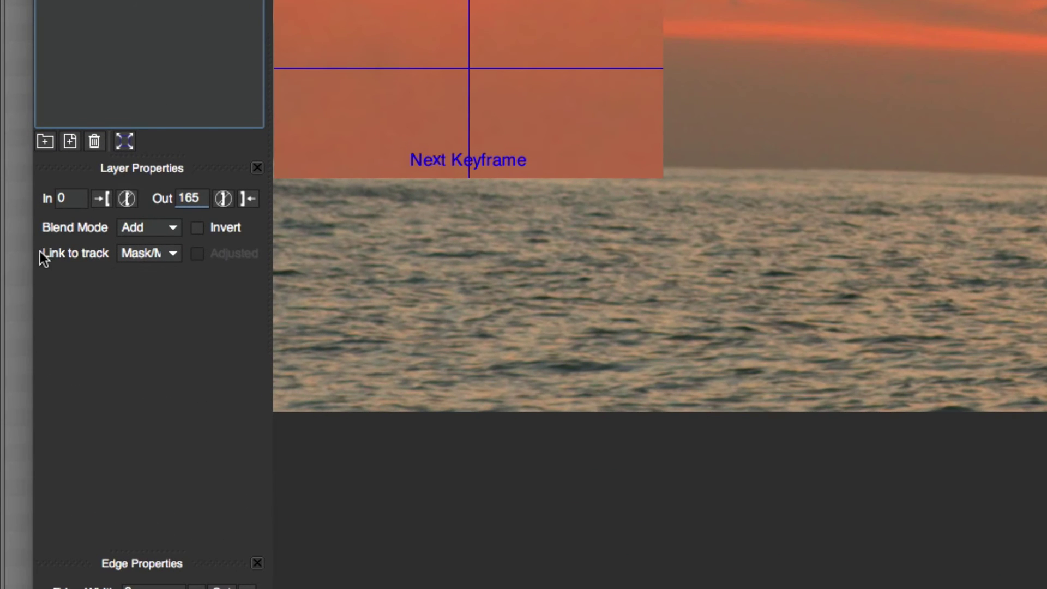
{"action": "left_click", "coordinate": [158, 252]}
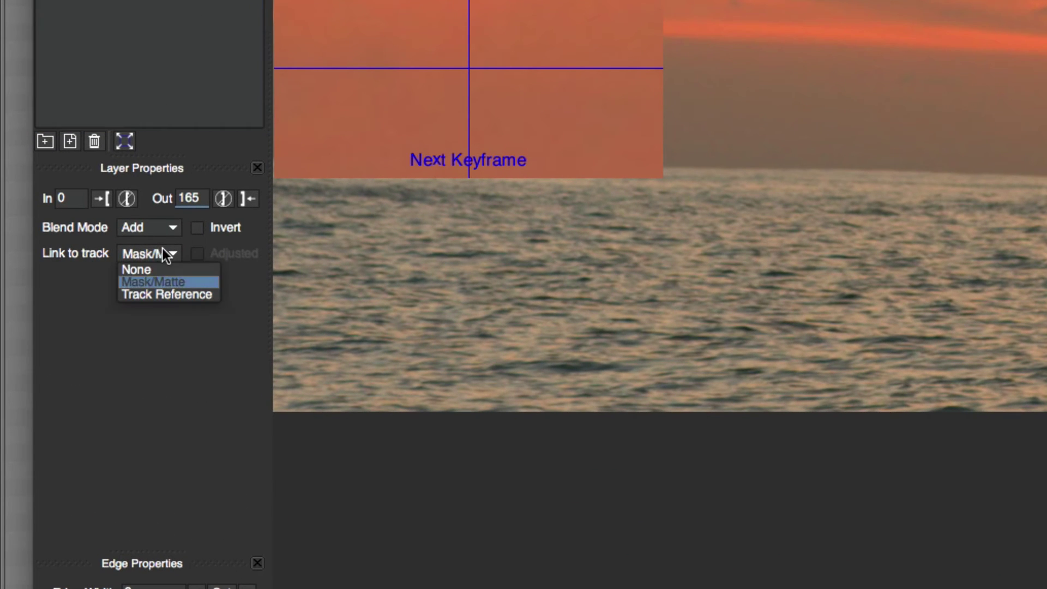
{"action": "left_click", "coordinate": [154, 294]}
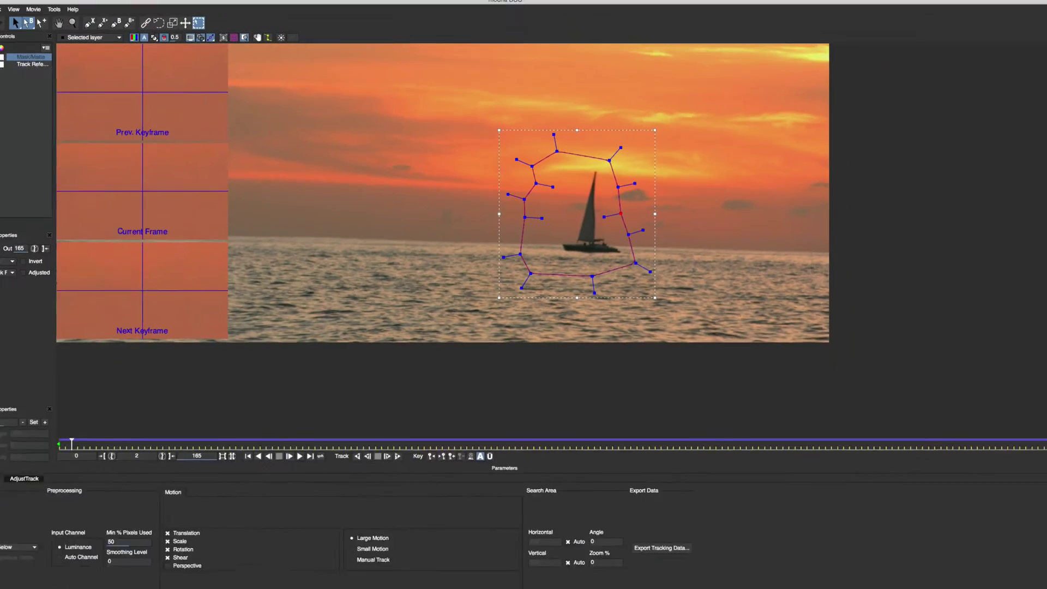
Step: Save and close Mocha, and set the PixelChooser mask's Feather to 30 in BCC Remover while viewing the mask
{"action": "left_click", "coordinate": [18, 20]}
{"action": "left_click", "coordinate": [617, 66]}
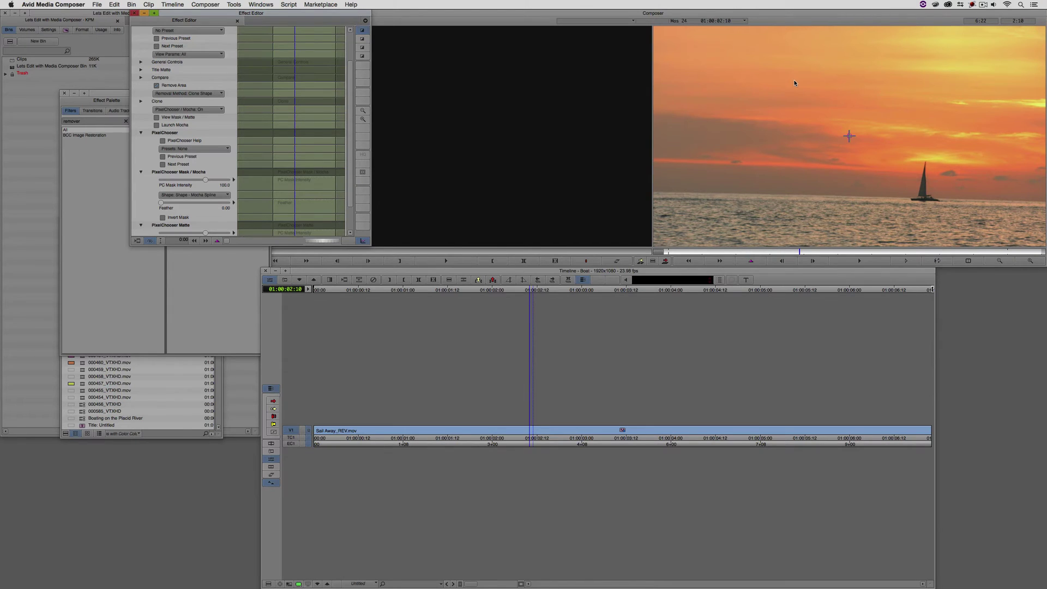
{"action": "scroll", "coordinate": [349, 157], "scroll_direction": "down", "scroll_amount": 3}
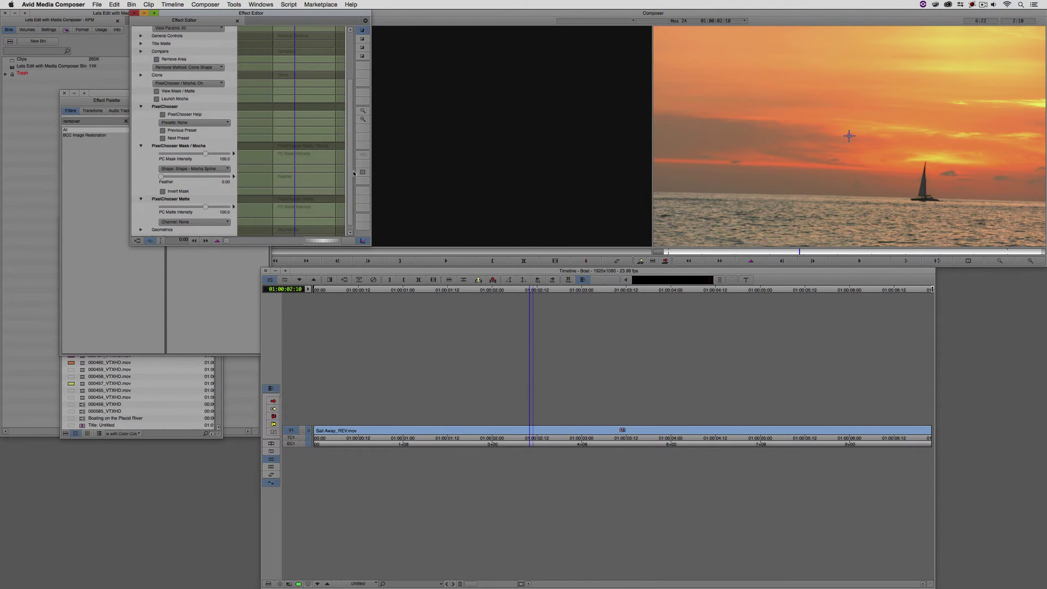
{"action": "left_click", "coordinate": [179, 92]}
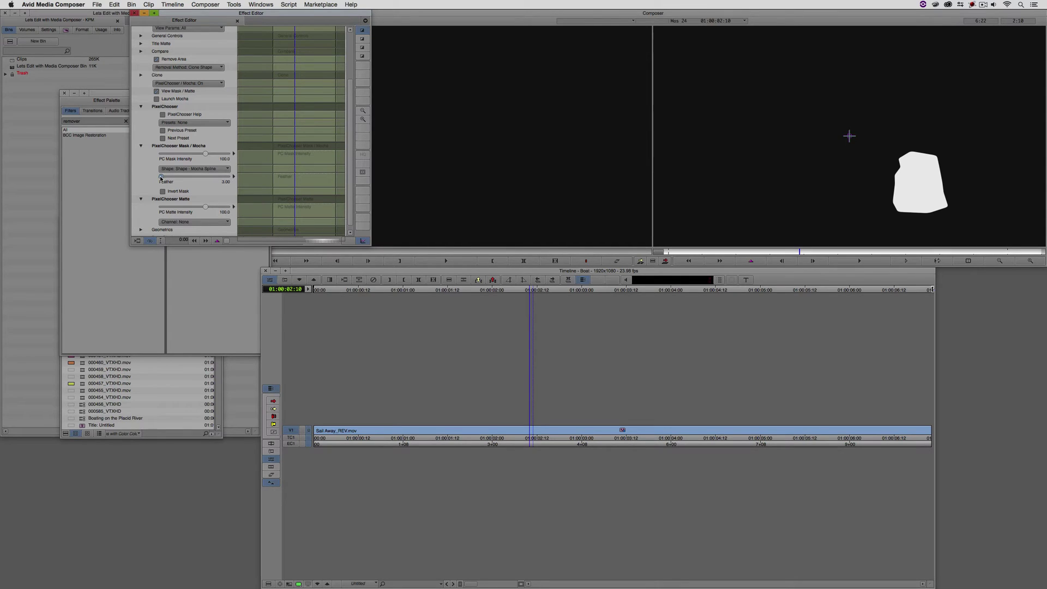
{"action": "left_click_drag", "start_coordinate": [161, 178], "coordinate": [161, 177]}
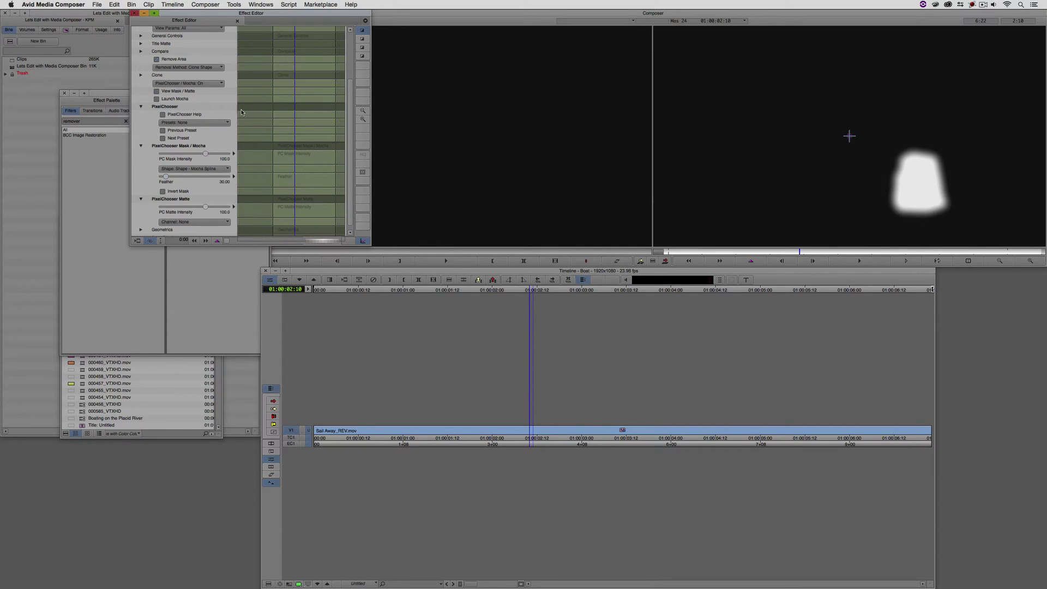
{"action": "left_click", "coordinate": [167, 92]}
Step: Expand the Clone parameters of BCC Remover and set the Offset X Point to 212.3 to cover the sailboat with clean sky and water
{"action": "scroll", "coordinate": [346, 153], "scroll_direction": "up", "scroll_amount": 5}
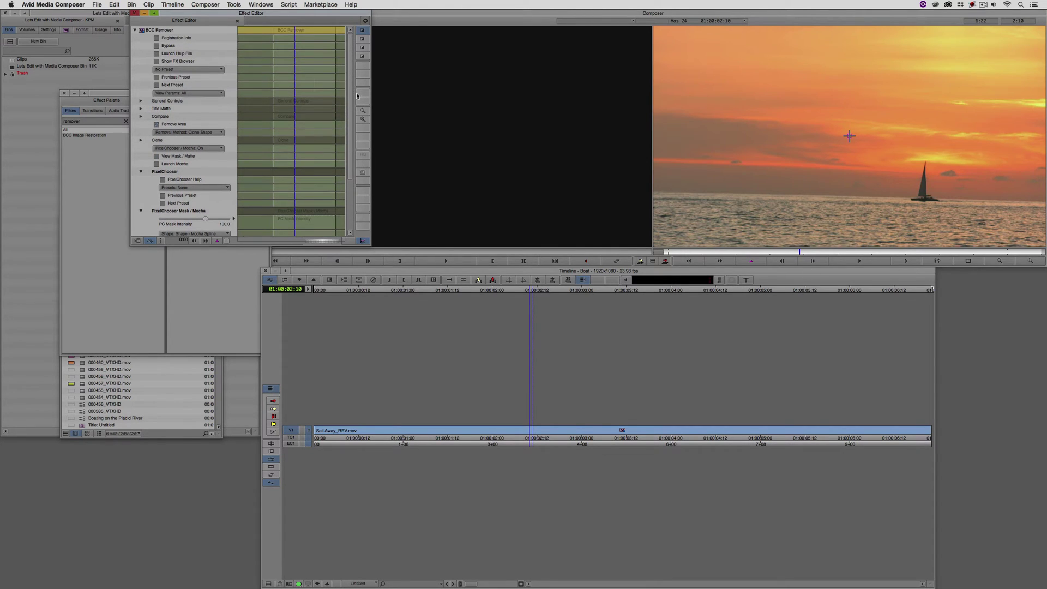
{"action": "left_click", "coordinate": [140, 140]}
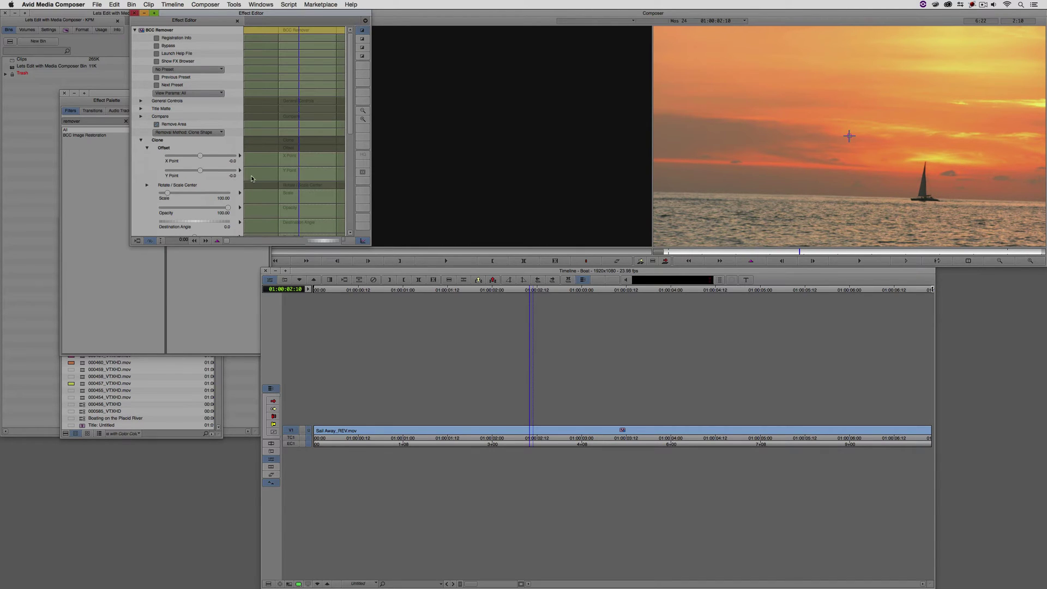
{"action": "left_click_drag", "start_coordinate": [201, 157], "coordinate": [205, 155]}
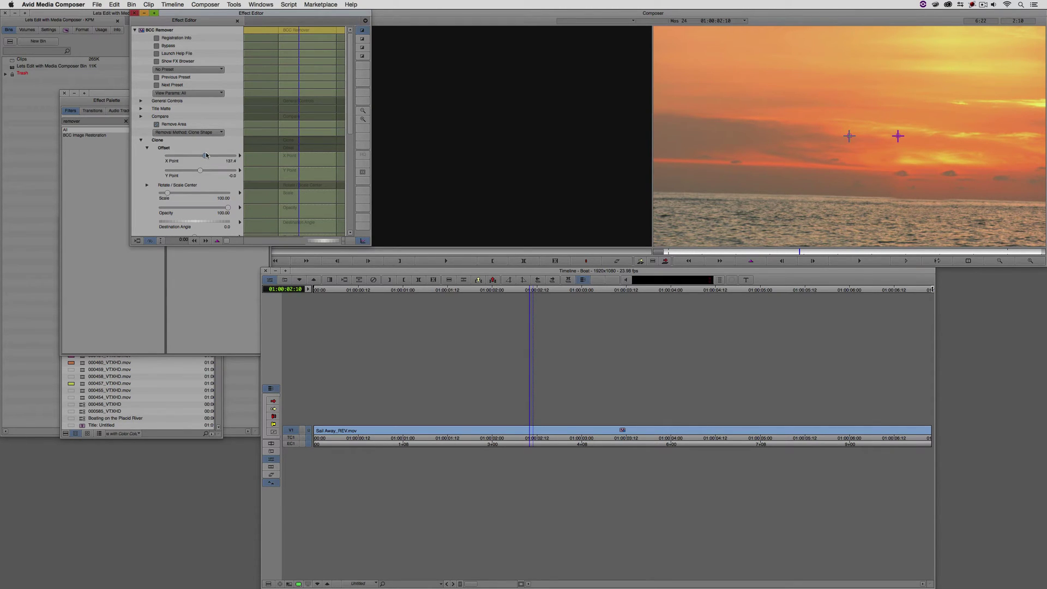
{"action": "left_click_drag", "start_coordinate": [206, 156], "coordinate": [208, 154]}
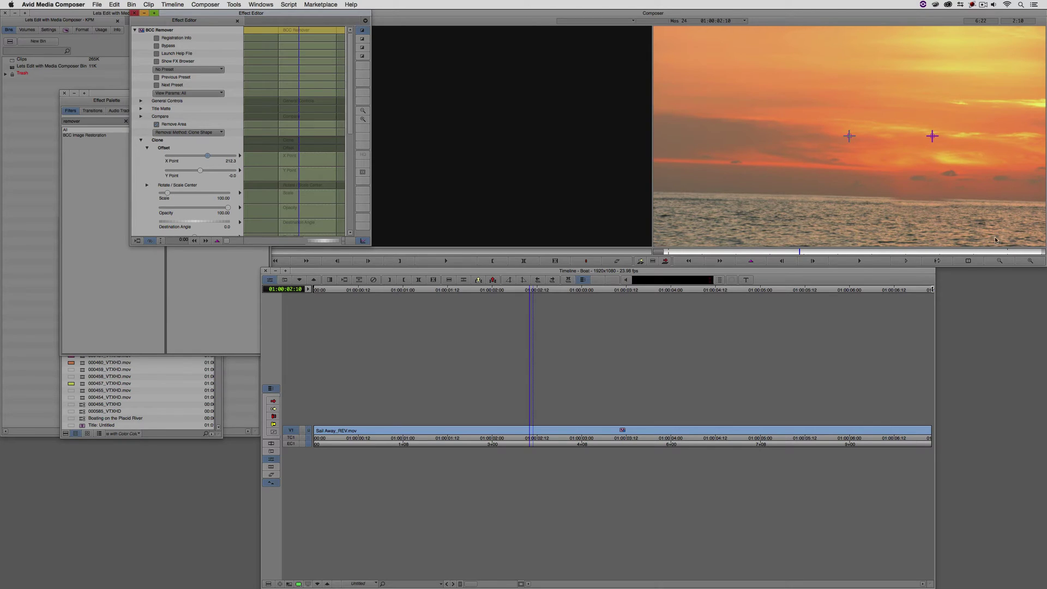
Step: Inspect the cloned area's horizon up close and set the Clone Offset Y Point to 9.0 to align it
{"action": "left_click", "coordinate": [1028, 260]}
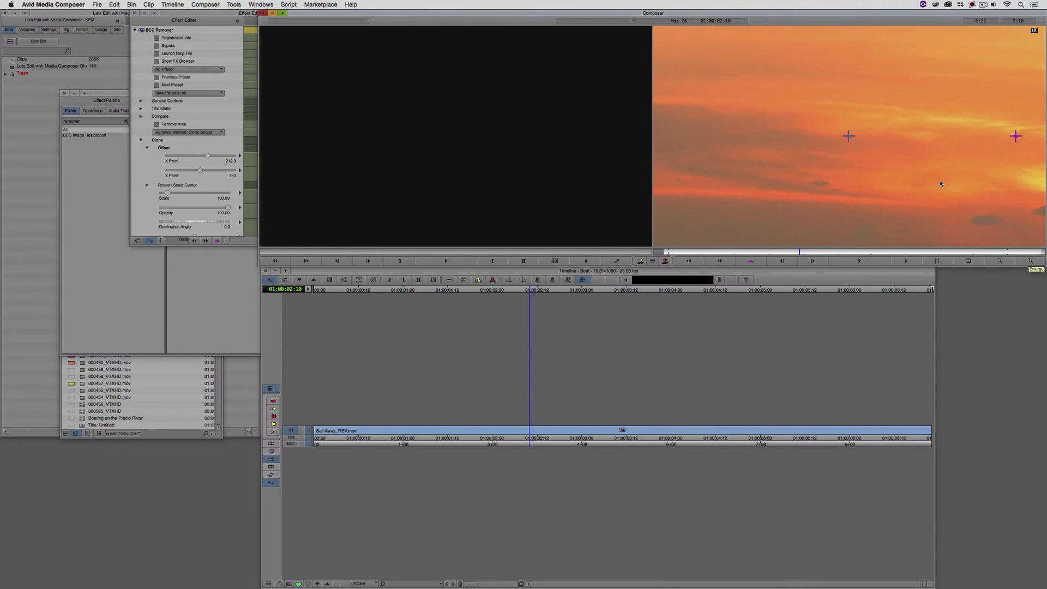
{"action": "left_click_drag", "start_coordinate": [934, 199], "coordinate": [861, 105]}
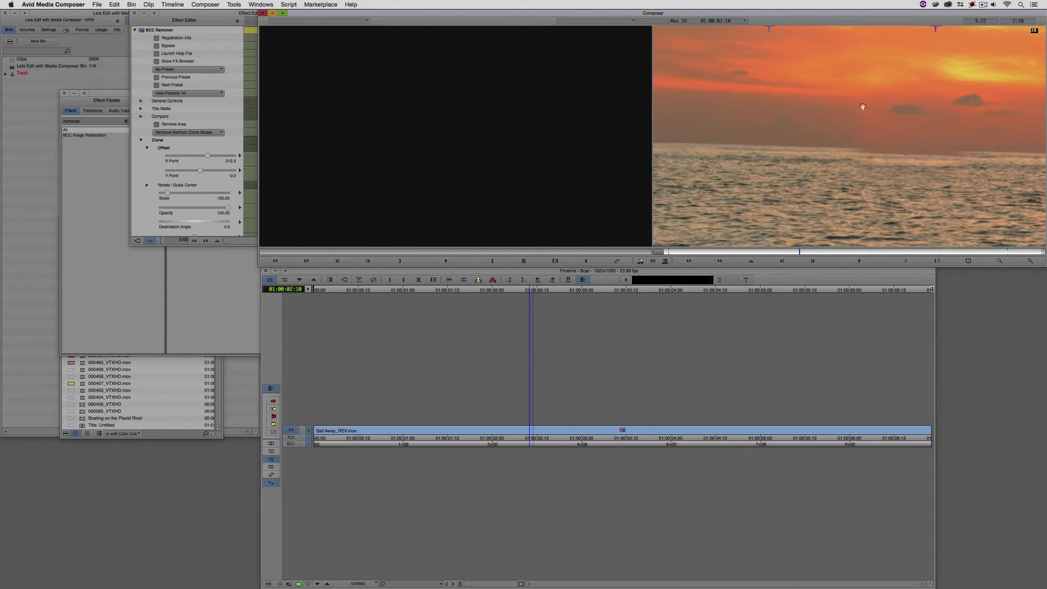
{"action": "left_click_drag", "start_coordinate": [921, 182], "coordinate": [864, 154]}
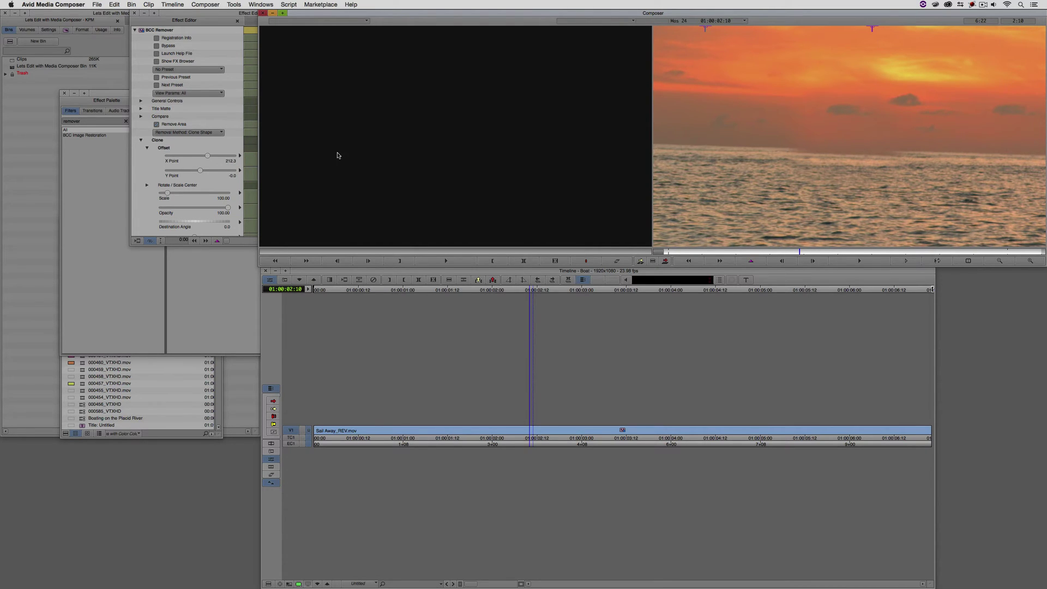
{"action": "left_click", "coordinate": [201, 171]}
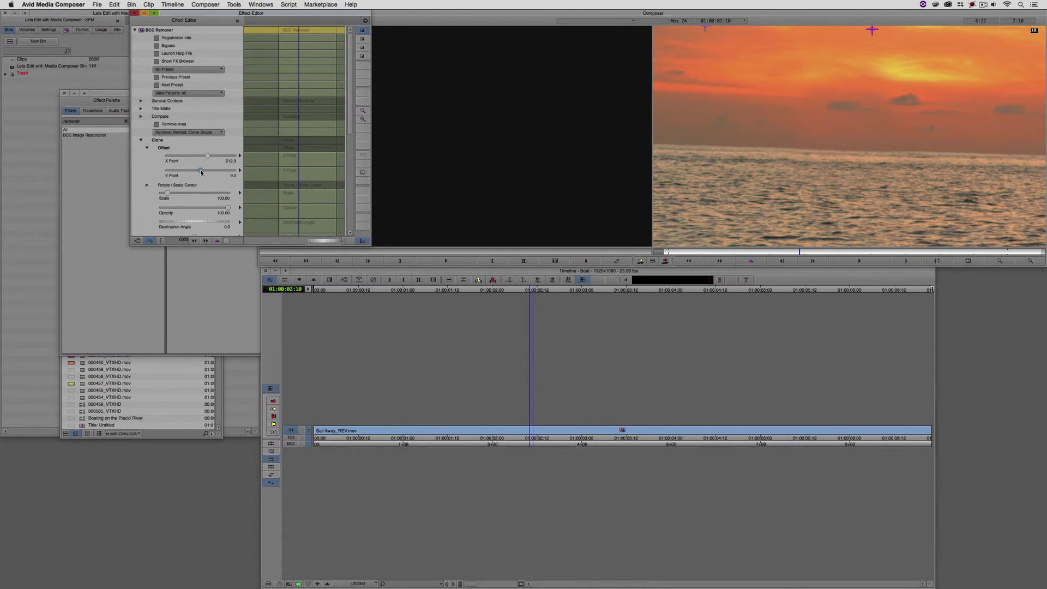
Step: Set the Clone Offset Y Point to 11.0 and check the removed sailboat at 01:00:02:02 on the timeline
{"action": "left_click_drag", "start_coordinate": [201, 172], "coordinate": [201, 172]}
{"action": "left_click", "coordinate": [999, 261]}
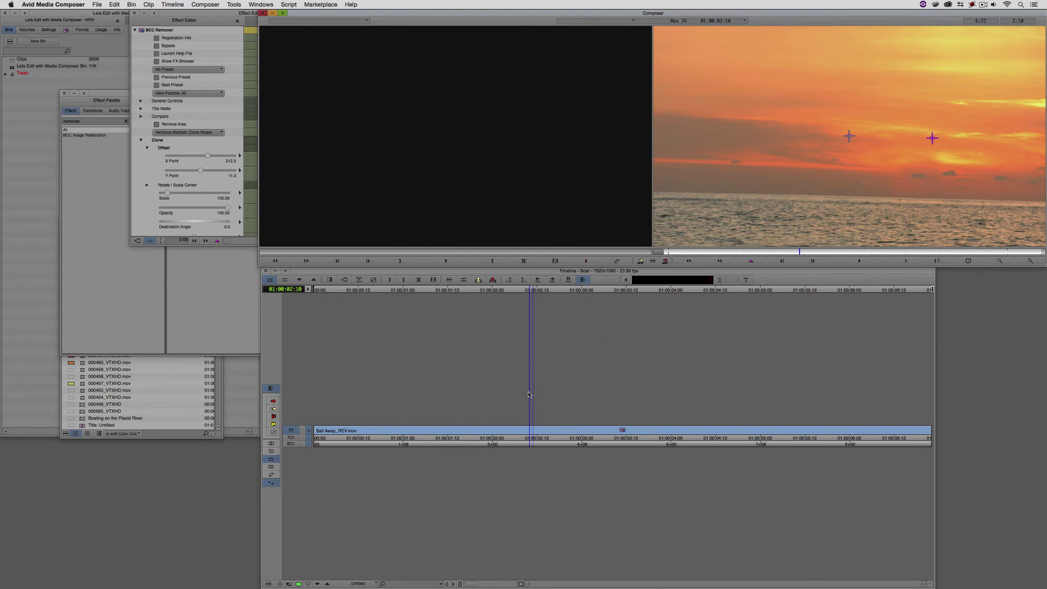
{"action": "key", "text": "y"}
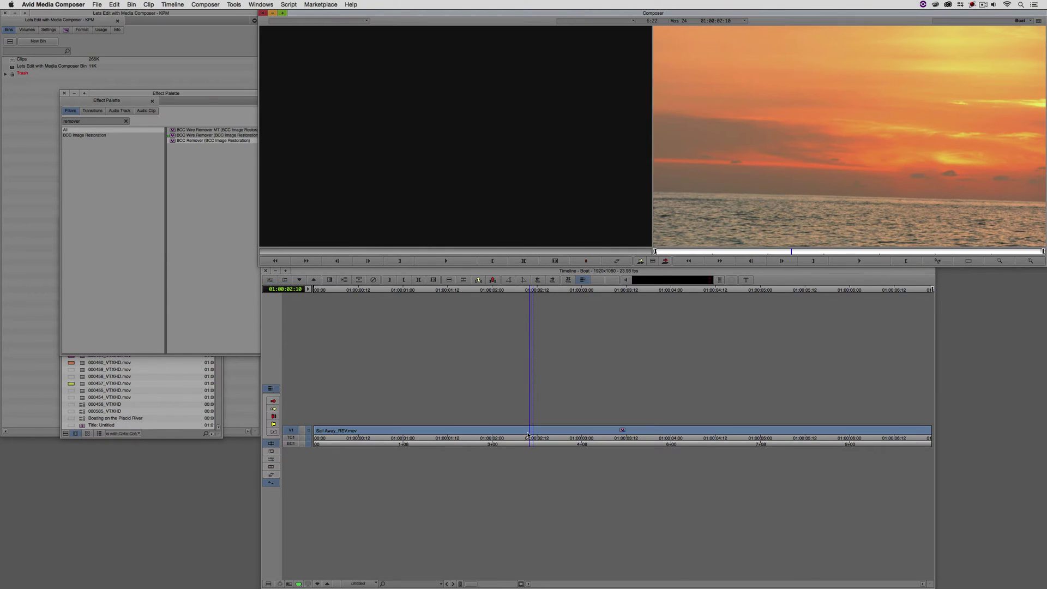
{"action": "left_click_drag", "start_coordinate": [519, 434], "coordinate": [501, 416]}
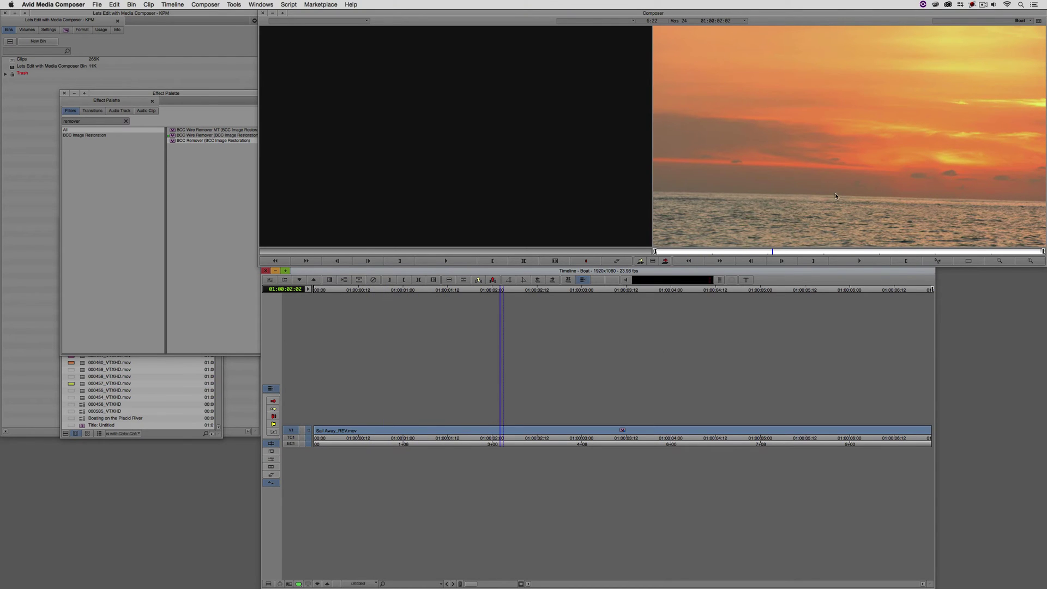
{"action": "key", "text": "y"}
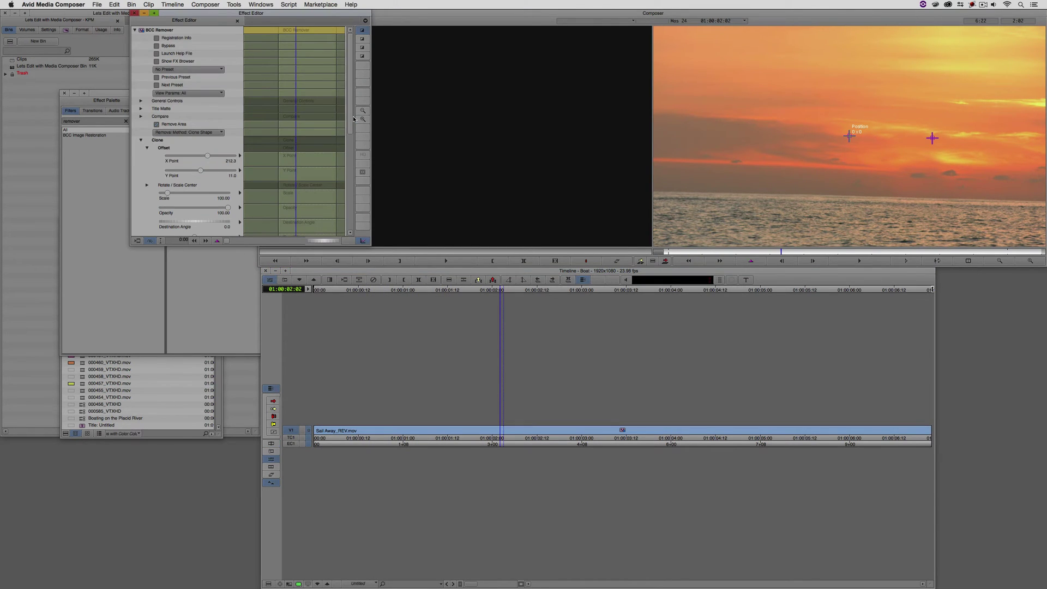
Step: Reopen the Mocha project, inspect the sailboat's Mask/Matte shape on the original footage, and save and close Mocha
{"action": "left_click_drag", "start_coordinate": [352, 119], "coordinate": [350, 212]}
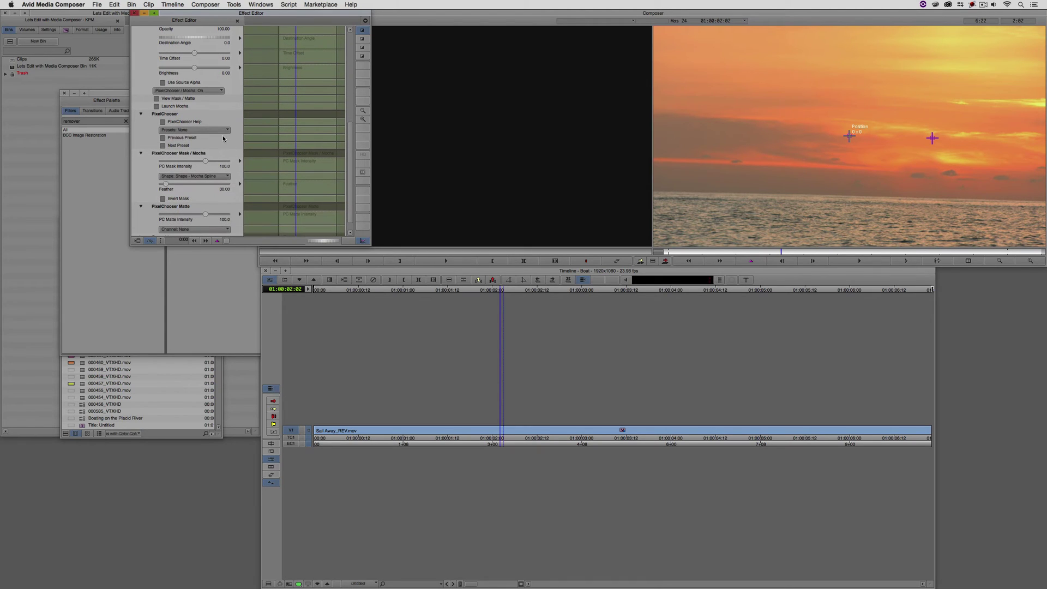
{"action": "left_click", "coordinate": [173, 106]}
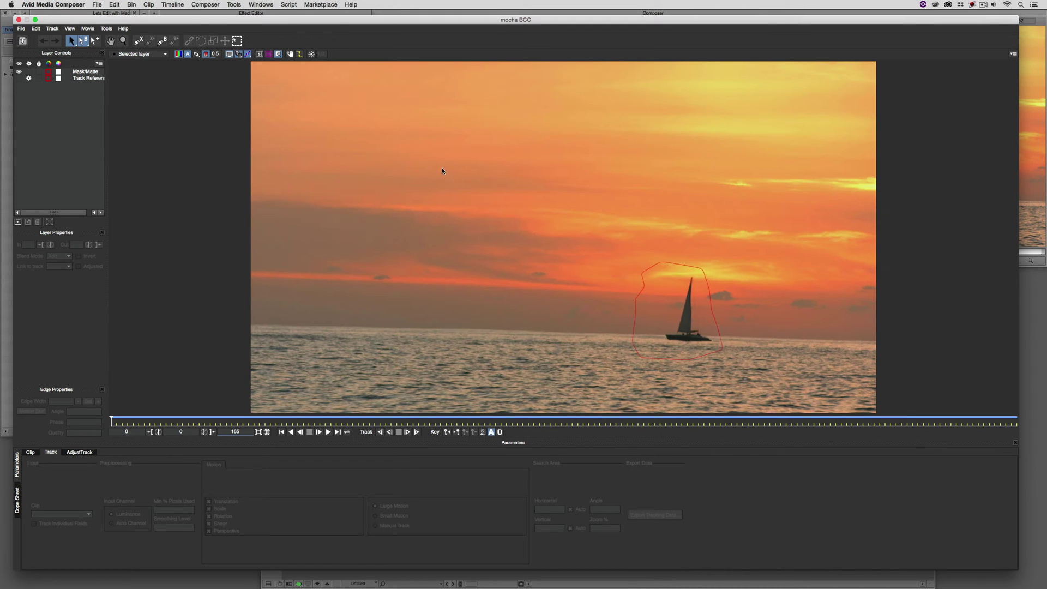
{"action": "left_click", "coordinate": [668, 267]}
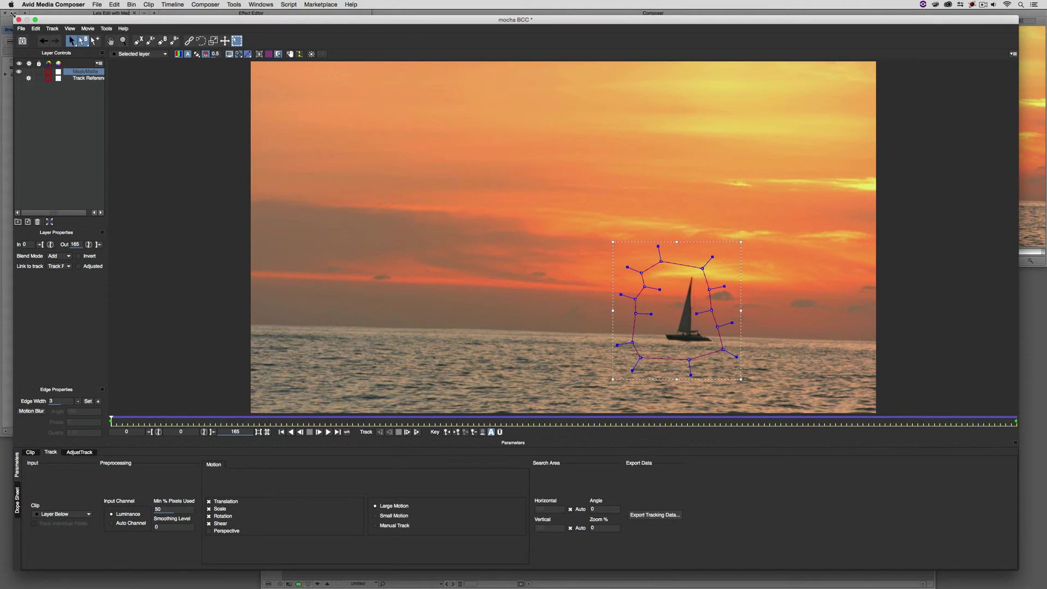
{"action": "left_click", "coordinate": [19, 20]}
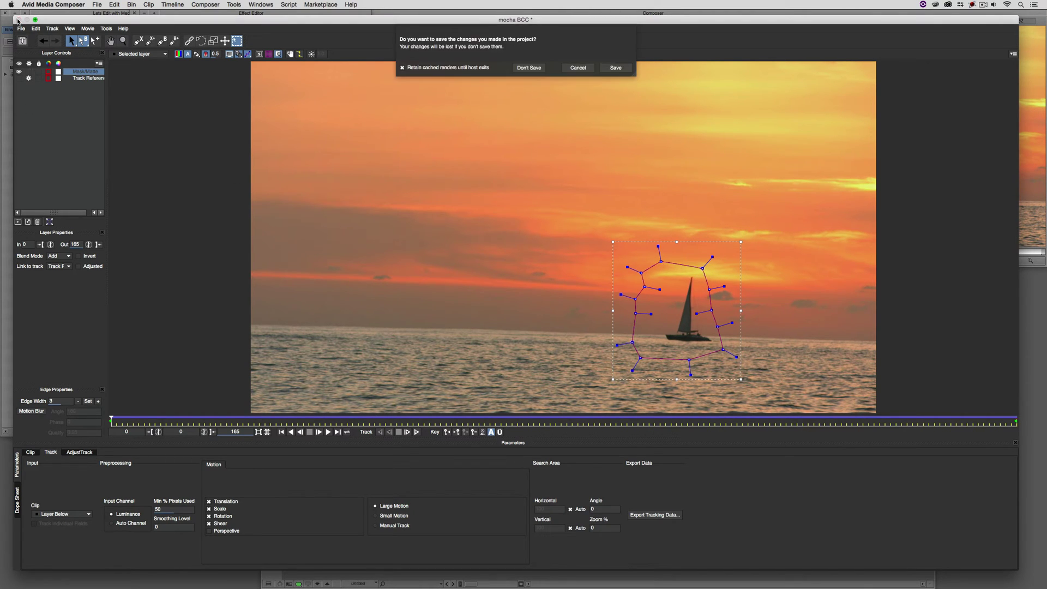
{"action": "left_click", "coordinate": [615, 69]}
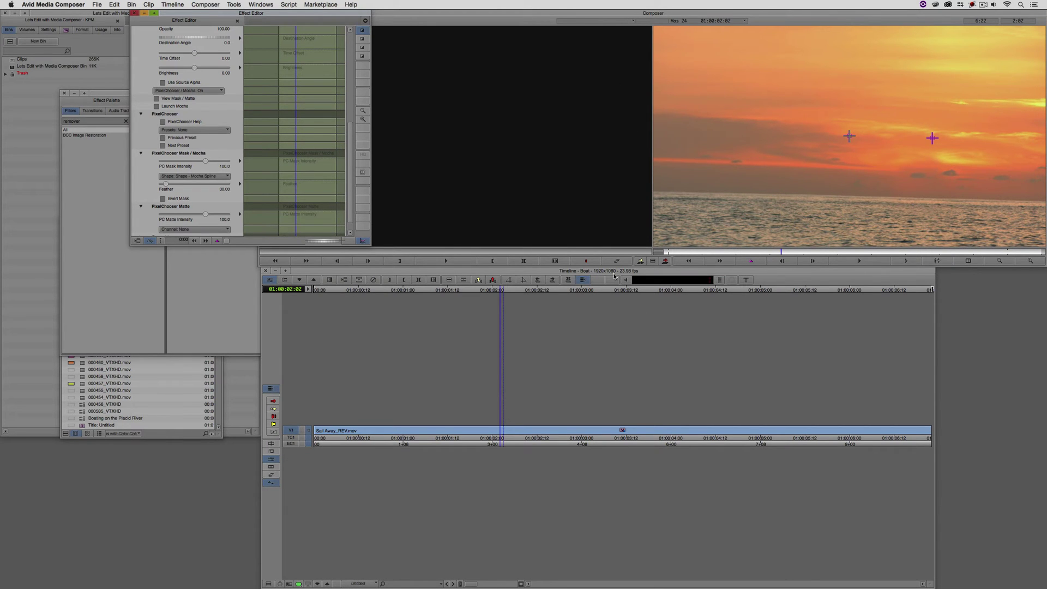
Step: Leave the finished Boat sequence and load the Swimming Pool sequence, placing the playhead at 01:00:01:12
{"action": "key", "text": "r"}
{"action": "left_click", "coordinate": [534, 313]}
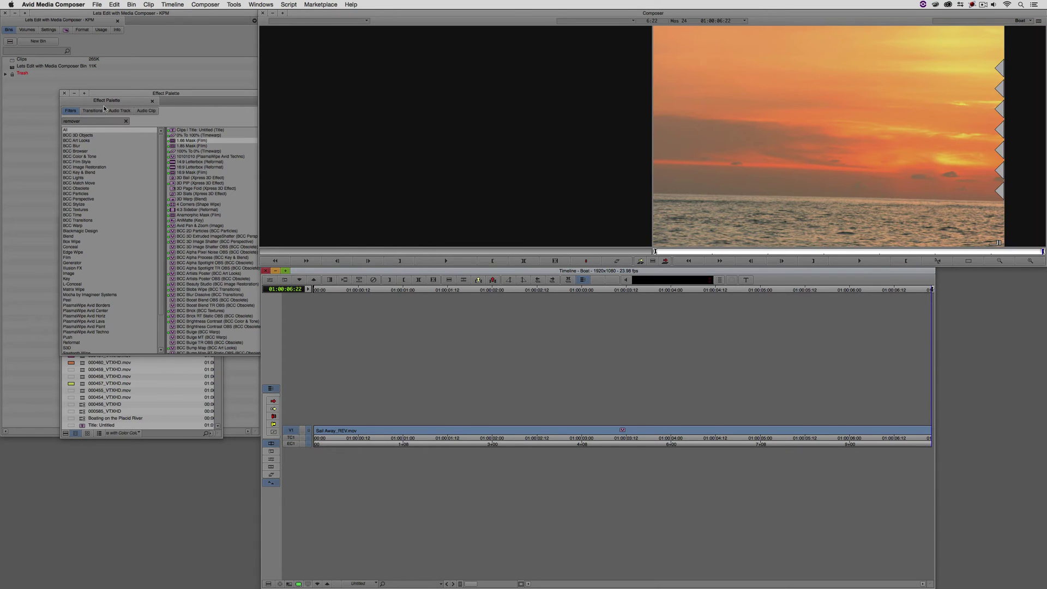
{"action": "left_click", "coordinate": [64, 93]}
{"action": "double_click", "coordinate": [85, 245]}
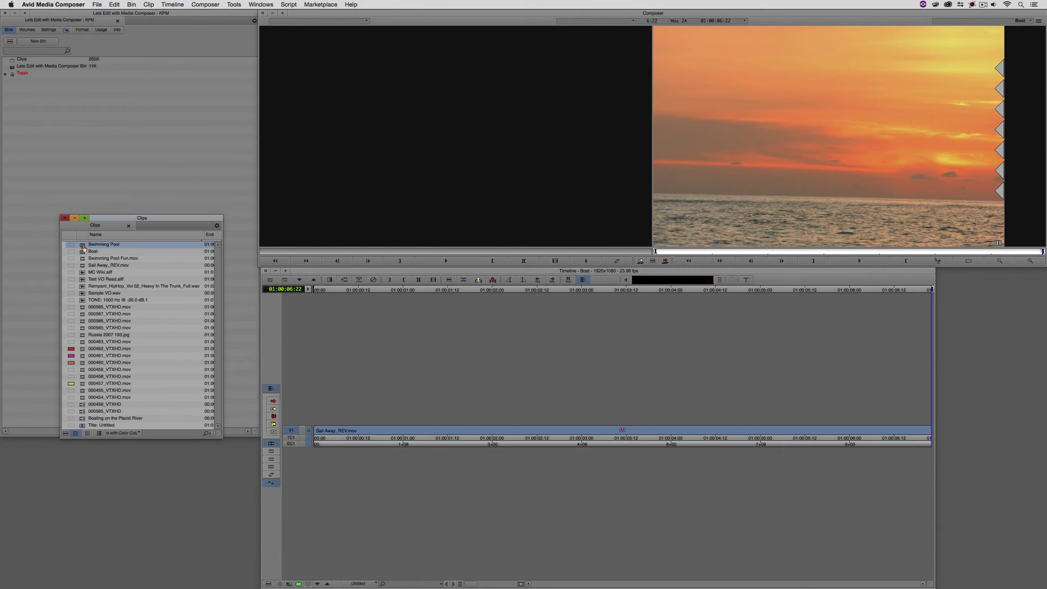
{"action": "left_click_drag", "start_coordinate": [533, 381], "coordinate": [403, 385]}
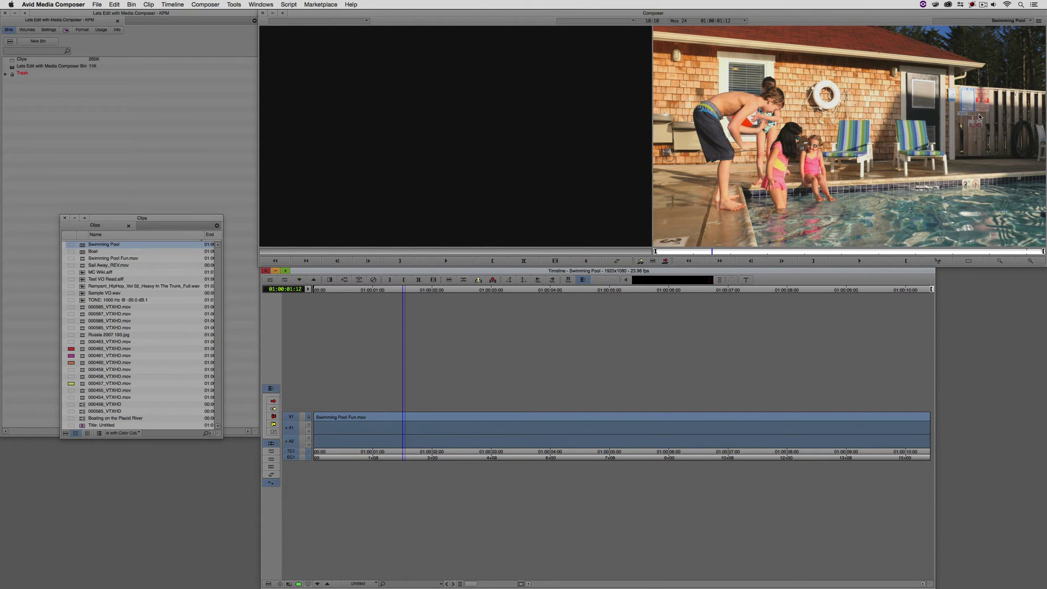
Step: Find BCC Remover in the Effect Palette and apply it to the Swimming Pool Fun.mov clip
{"action": "key", "text": "super+8"}
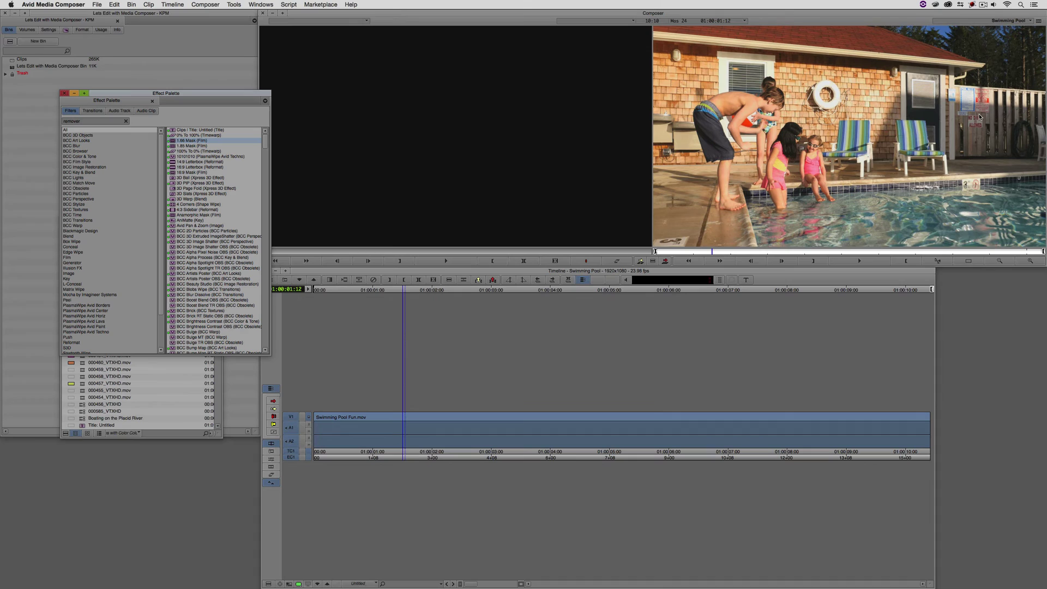
{"action": "left_click", "coordinate": [92, 121]}
{"action": "key", "text": "BackSpace"}
{"action": "left_click_drag", "start_coordinate": [214, 140], "coordinate": [506, 417]}
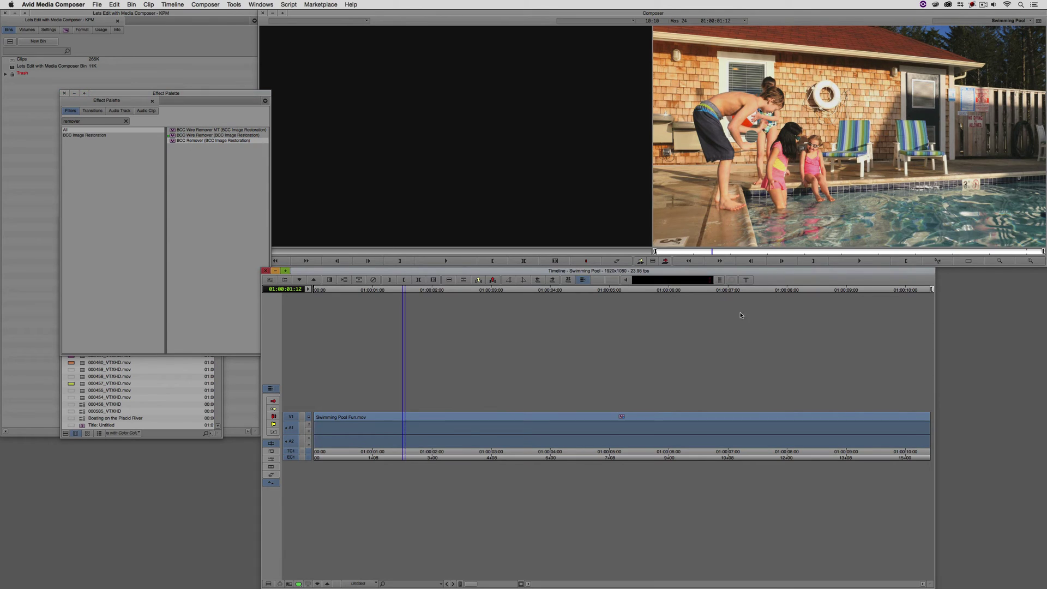
Step: Set the Removal Method to Clone Shape in BCC Remover, turn PixelChooser / Mocha on, and launch Mocha
{"action": "key", "text": "F8"}
{"action": "left_click_drag", "start_coordinate": [352, 154], "coordinate": [350, 207]}
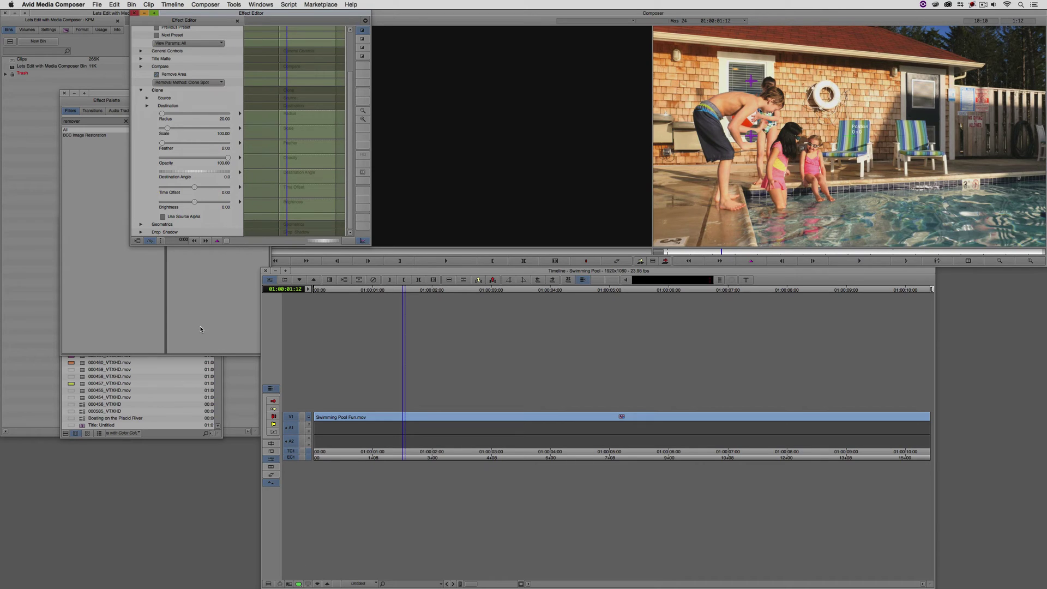
{"action": "left_click", "coordinate": [188, 82]}
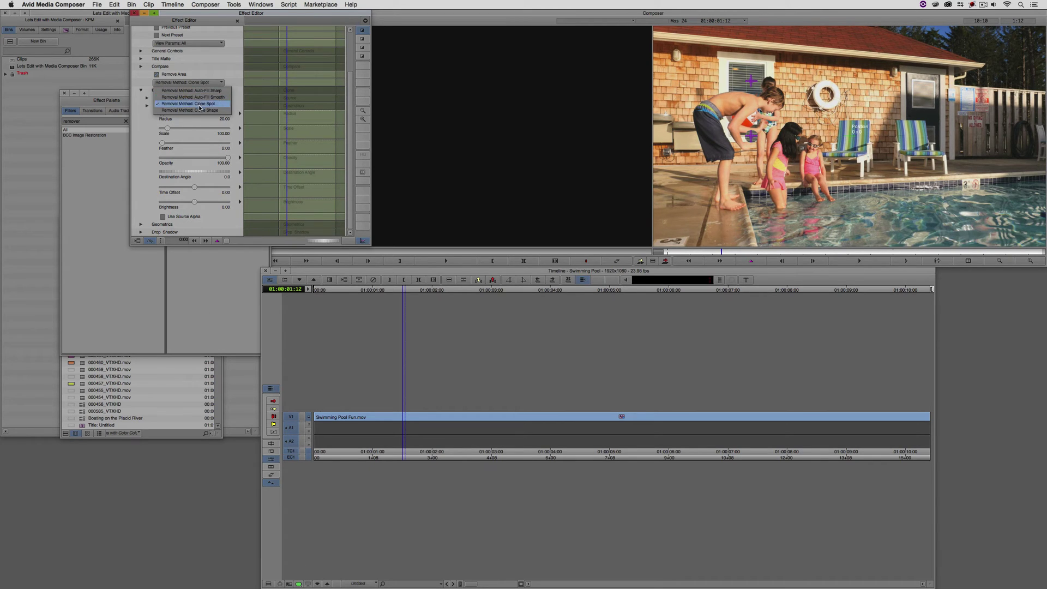
{"action": "left_click", "coordinate": [185, 90]}
{"action": "scroll", "coordinate": [145, 181], "scroll_direction": "down", "scroll_amount": 2}
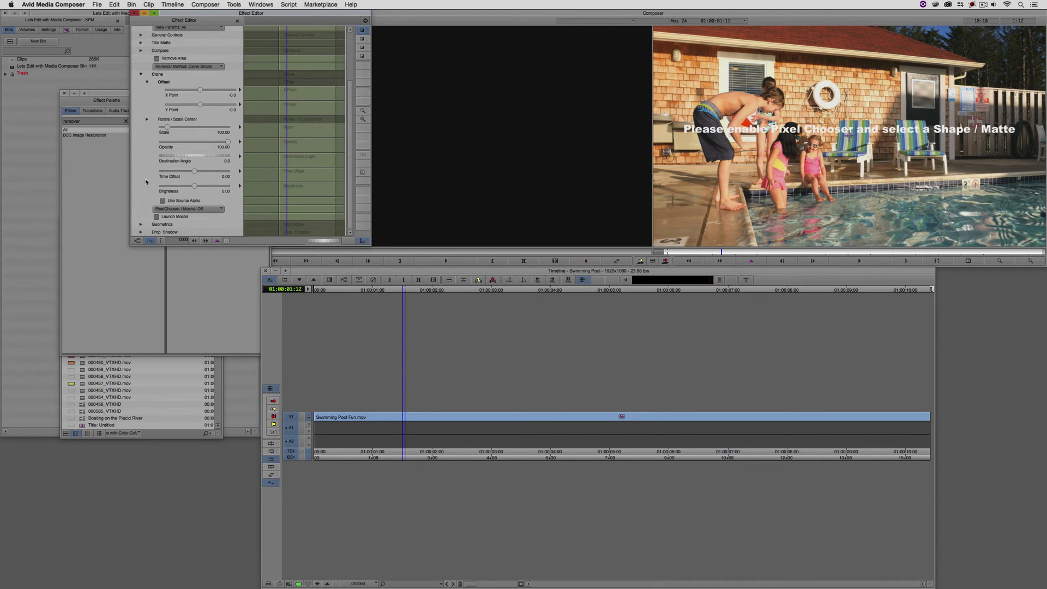
{"action": "left_click", "coordinate": [185, 209]}
{"action": "left_click", "coordinate": [192, 224]}
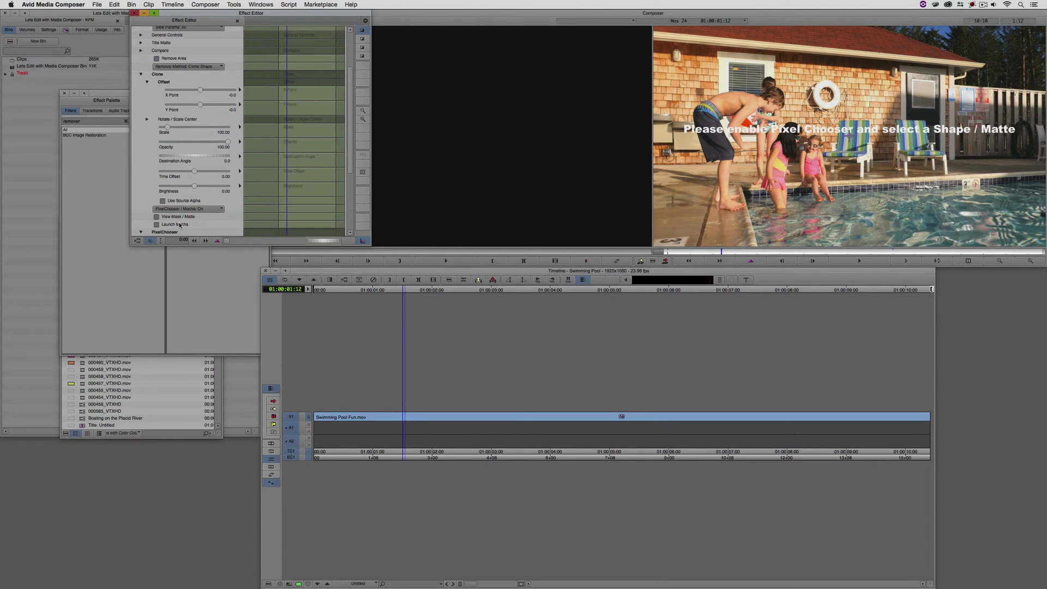
{"action": "left_click", "coordinate": [180, 225]}
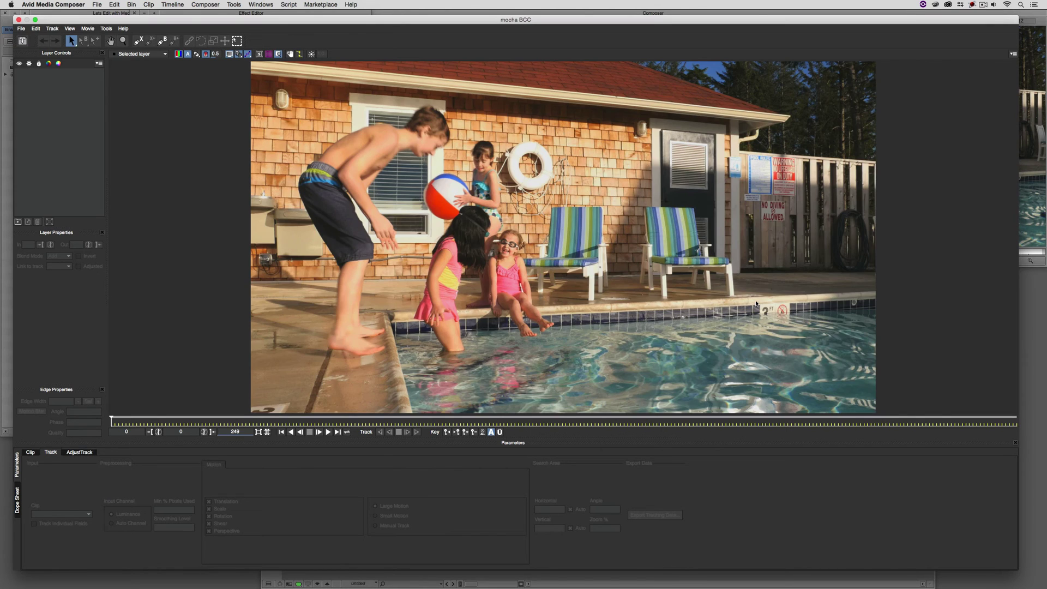
Step: Draw a closed X-spline around the NO DIVING ALLOWED sign on the fence and sharpen its corner points
{"action": "key", "text": "z"}
{"action": "left_click_drag", "start_coordinate": [756, 304], "coordinate": [748, 247]}
{"action": "key", "text": "x"}
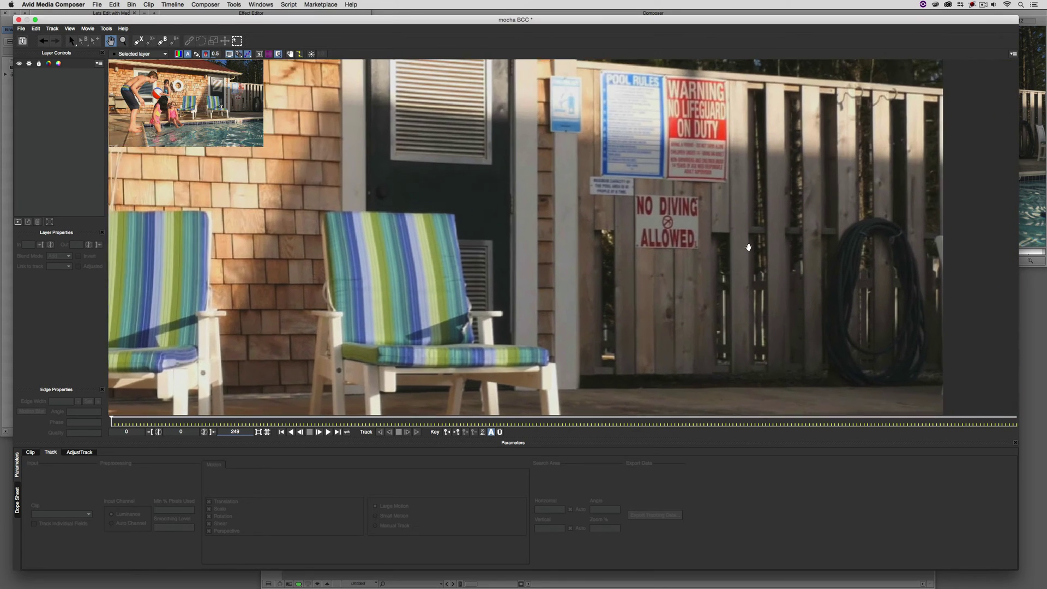
{"action": "left_click", "coordinate": [138, 40]}
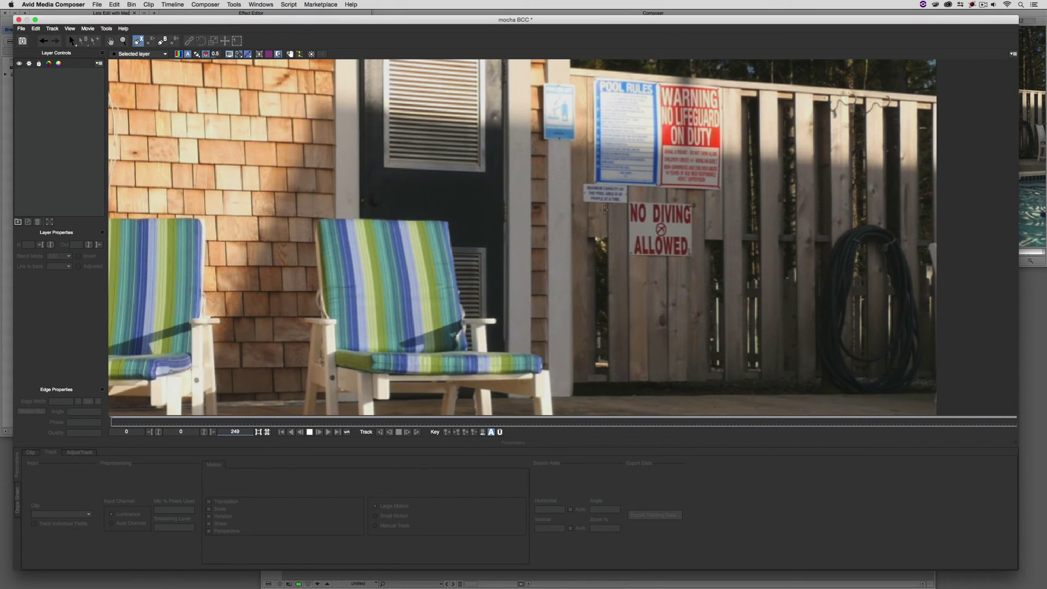
{"action": "key", "text": "z"}
{"action": "left_click_drag", "start_coordinate": [637, 235], "coordinate": [638, 175]}
{"action": "left_click_drag", "start_coordinate": [703, 242], "coordinate": [695, 197]}
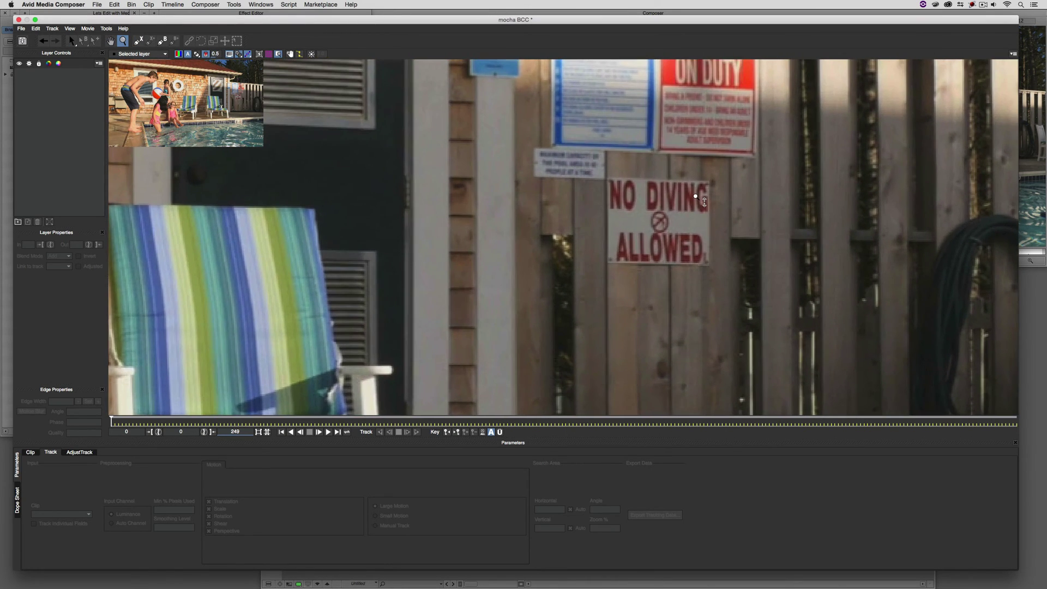
{"action": "scroll", "coordinate": [704, 200], "scroll_direction": "up", "scroll_amount": 2}
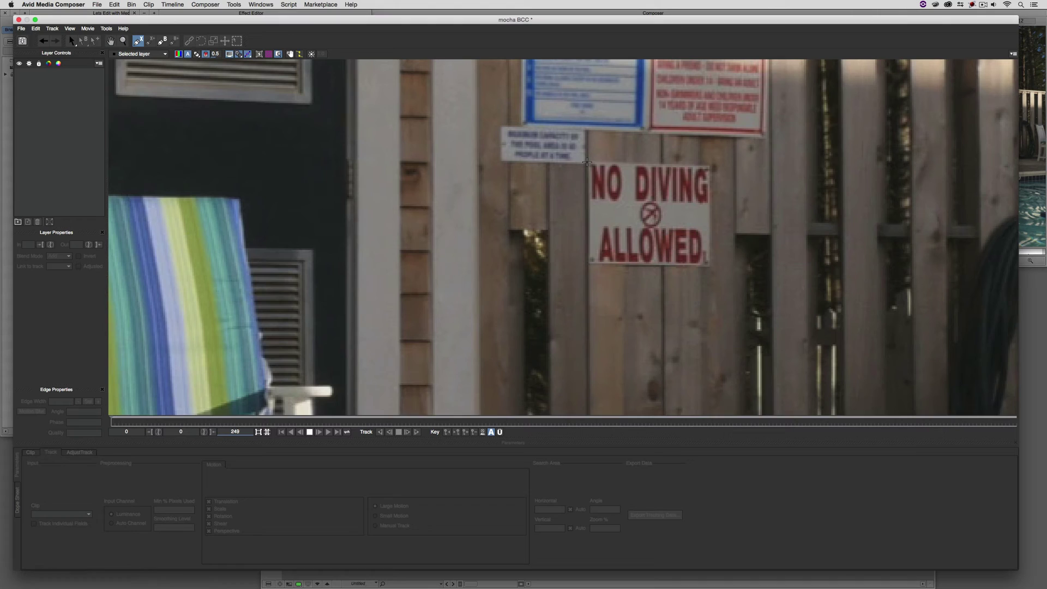
{"action": "left_click", "coordinate": [587, 162]}
{"action": "left_click", "coordinate": [588, 263]}
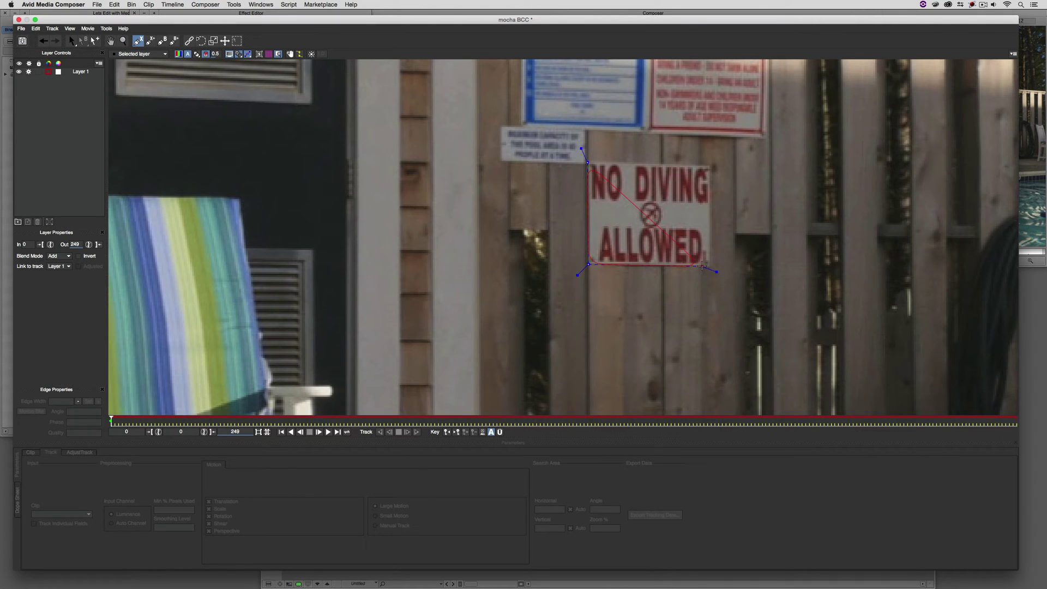
{"action": "left_click", "coordinate": [710, 266]}
{"action": "left_click", "coordinate": [709, 164]}
{"action": "right_click", "coordinate": [710, 165]}
{"action": "right_click", "coordinate": [577, 156]}
{"action": "left_click_drag", "start_coordinate": [554, 147], "coordinate": [794, 314]}
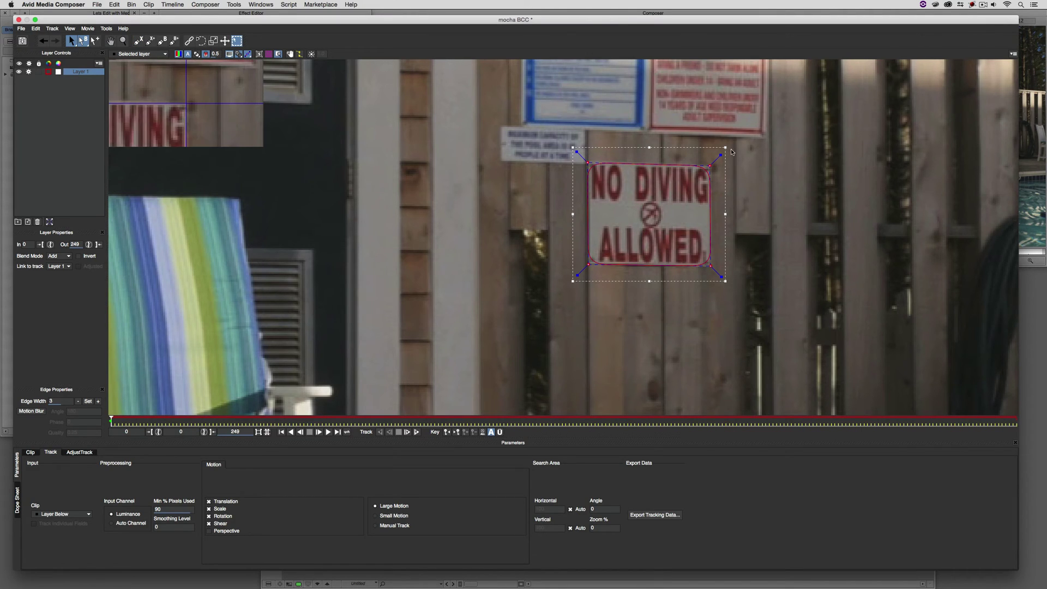
{"action": "left_click_drag", "start_coordinate": [721, 155], "coordinate": [770, 125]}
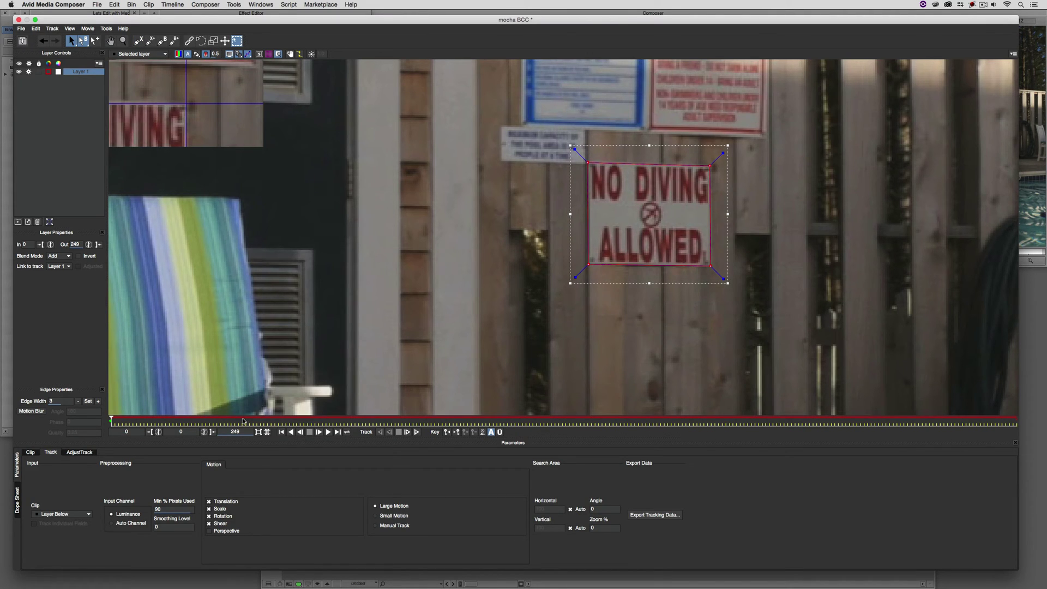
Step: Set Min % Pixels Used to 40, disable Shear tracking, and track the sign shape forward through the whole clip
{"action": "double_click", "coordinate": [163, 510]}
{"action": "type", "text": "40"}
{"action": "left_click", "coordinate": [209, 523]}
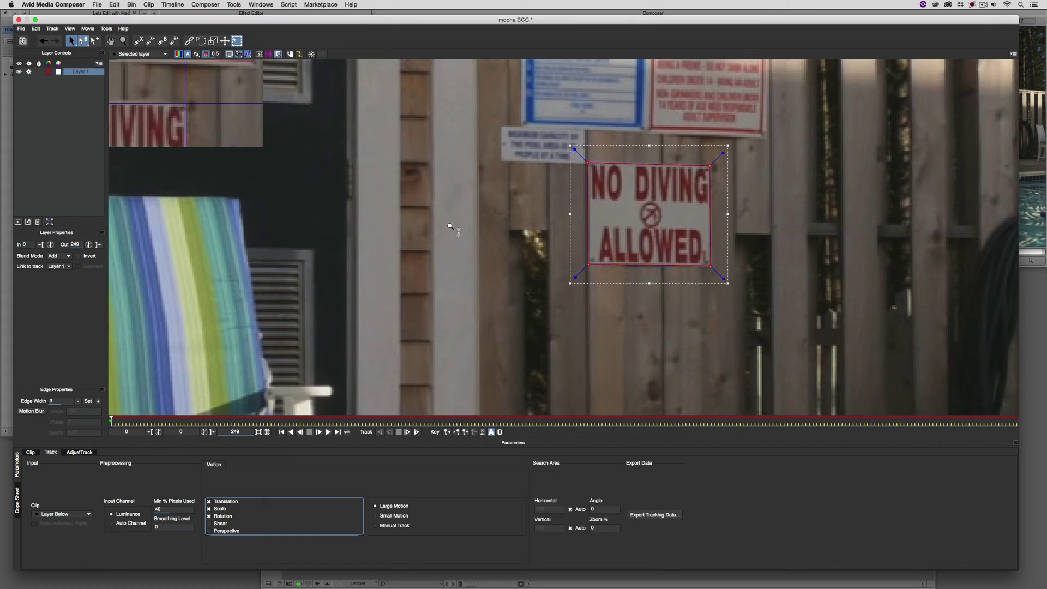
{"action": "key", "text": "z"}
{"action": "left_click_drag", "start_coordinate": [448, 196], "coordinate": [419, 349]}
{"action": "key", "text": "x"}
{"action": "left_click_drag", "start_coordinate": [386, 252], "coordinate": [696, 247]}
{"action": "key", "text": "z"}
{"action": "key", "text": "x"}
{"action": "left_click_drag", "start_coordinate": [661, 206], "coordinate": [674, 215]}
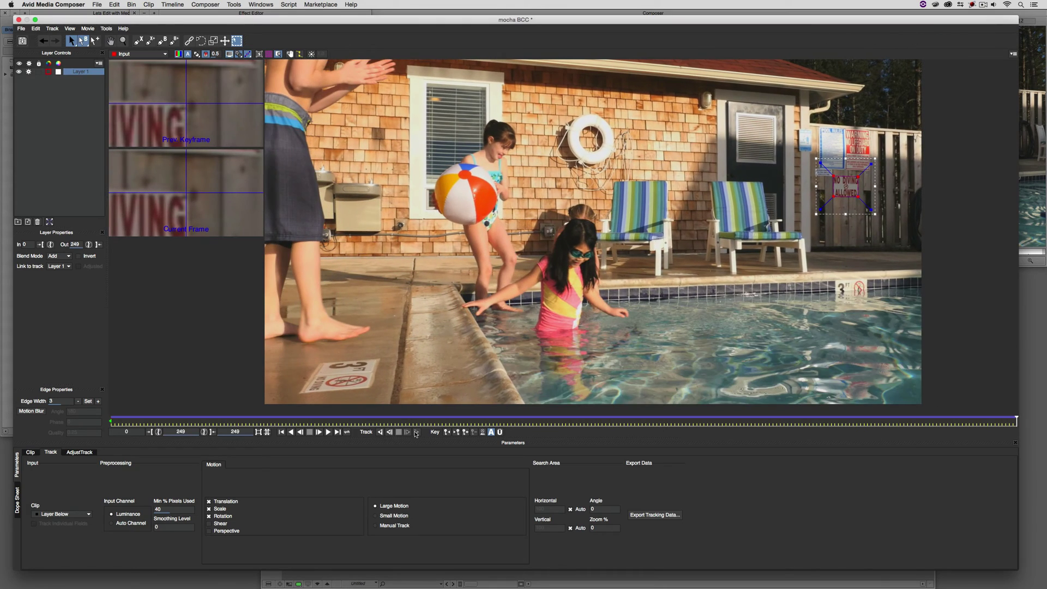
Step: Examine the sign's track during playback with the planar grid displayed, and hide the grid
{"action": "key", "text": "z"}
{"action": "left_click_drag", "start_coordinate": [784, 272], "coordinate": [560, 290]}
{"action": "key", "text": "x"}
{"action": "left_click", "coordinate": [71, 40]}
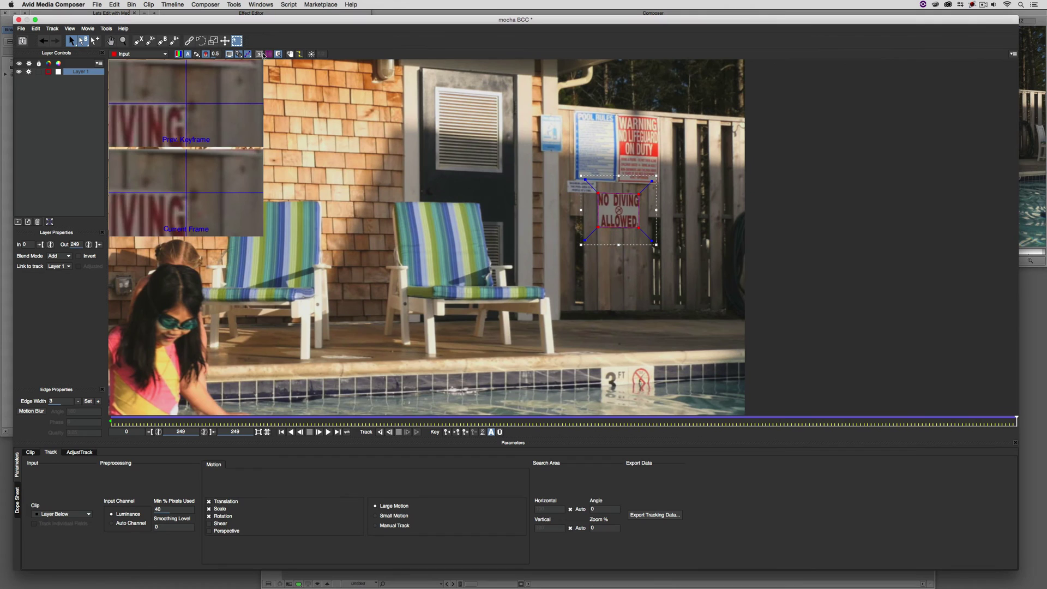
{"action": "left_click", "coordinate": [189, 424]}
{"action": "left_click_drag", "start_coordinate": [133, 421], "coordinate": [111, 422]}
{"action": "key", "text": "space"}
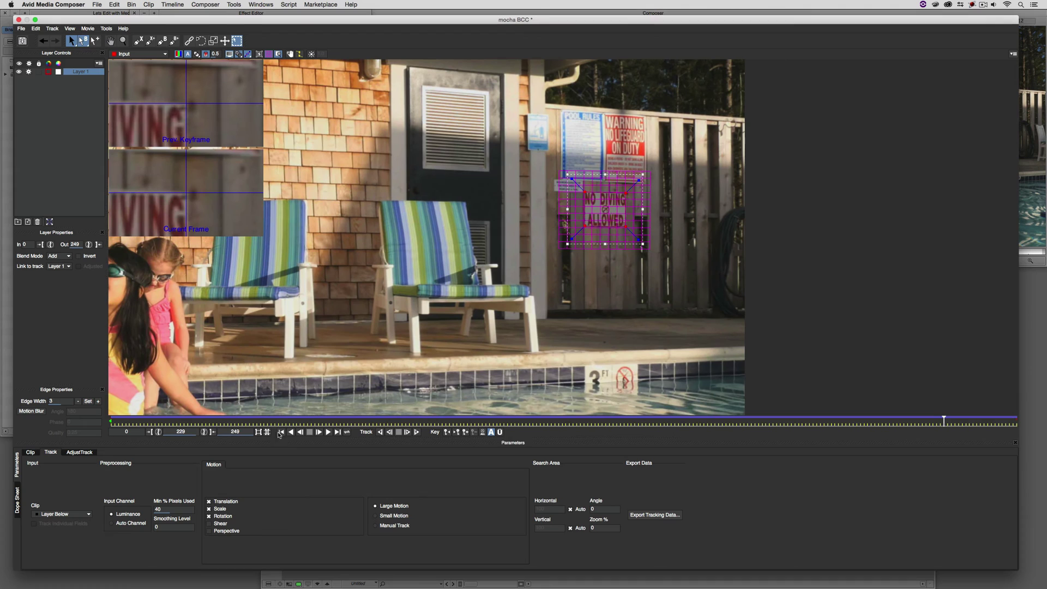
{"action": "left_click", "coordinate": [267, 56]}
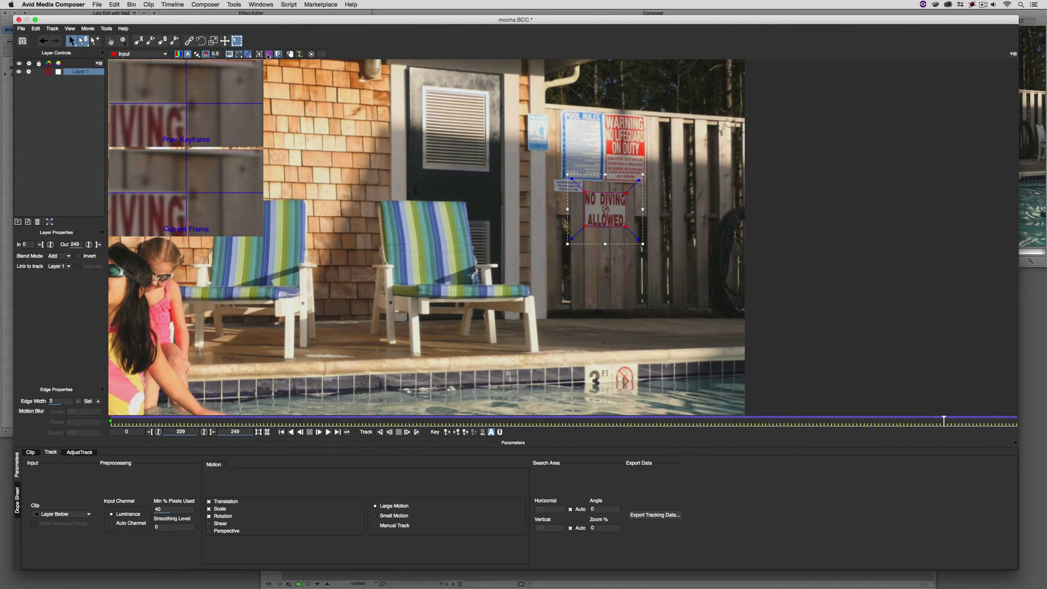
Step: Rename the tracked sign layer as Track Reference and turn off its visibility
{"action": "key", "text": "z"}
{"action": "left_click_drag", "start_coordinate": [602, 283], "coordinate": [568, 76]}
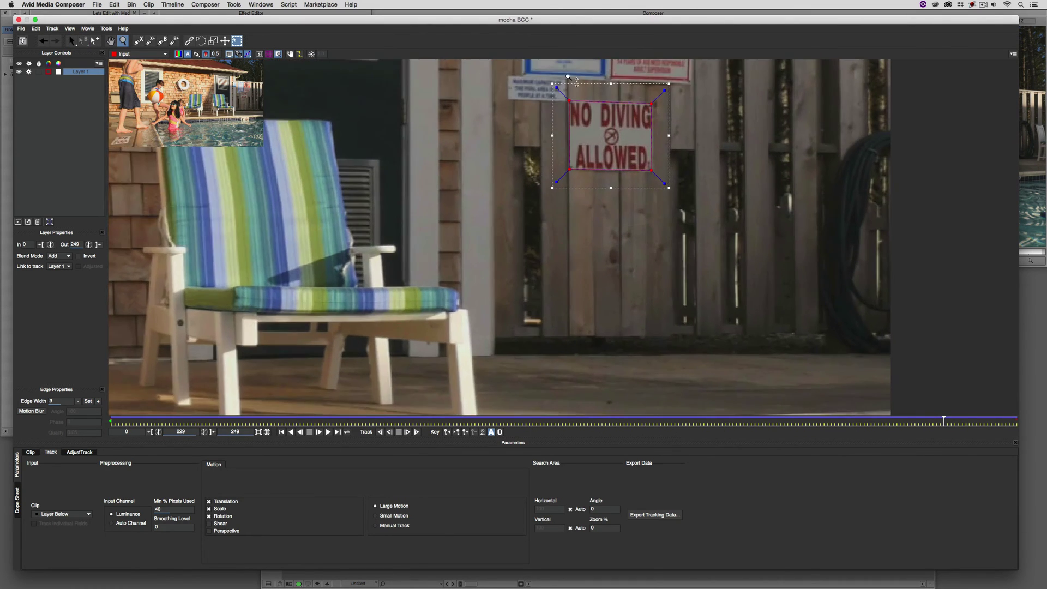
{"action": "key", "text": "x"}
{"action": "left_click_drag", "start_coordinate": [610, 252], "coordinate": [607, 333]}
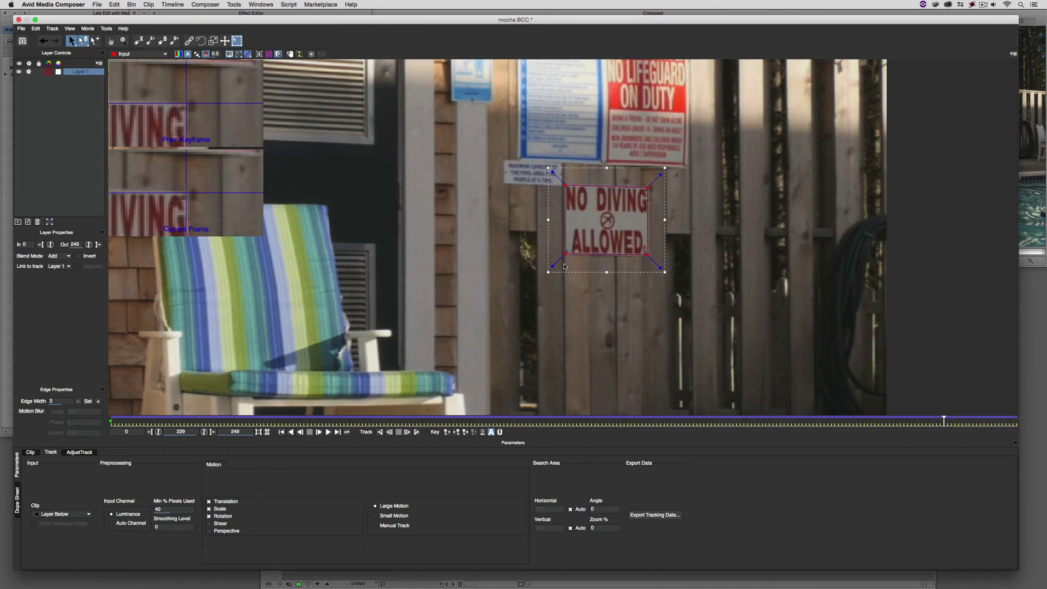
{"action": "type", "text": "Track"}
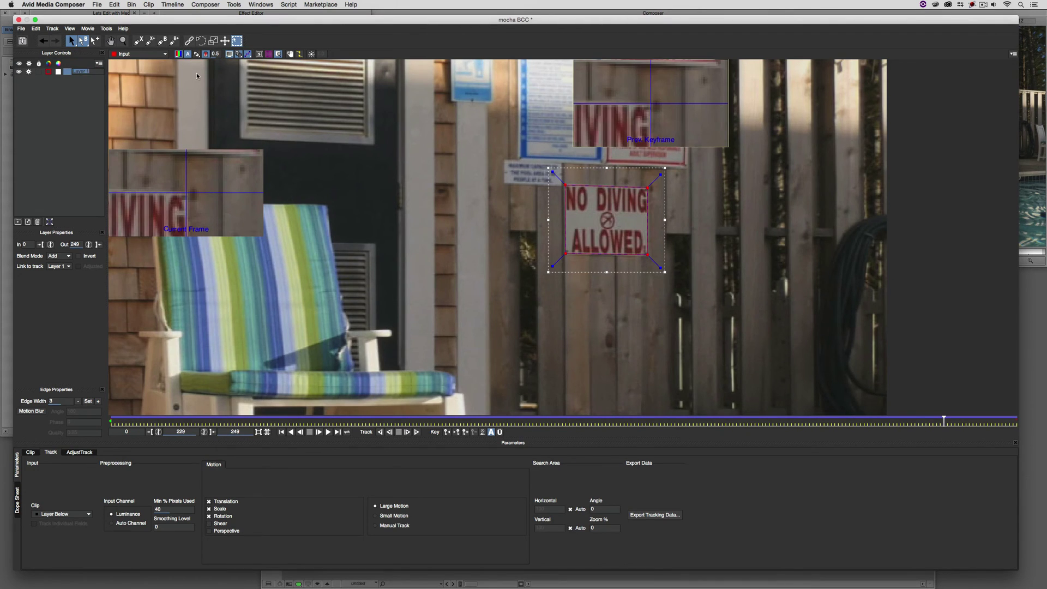
{"action": "type", "text": " Reference"}
{"action": "key", "text": "Return"}
{"action": "left_click", "coordinate": [19, 71]}
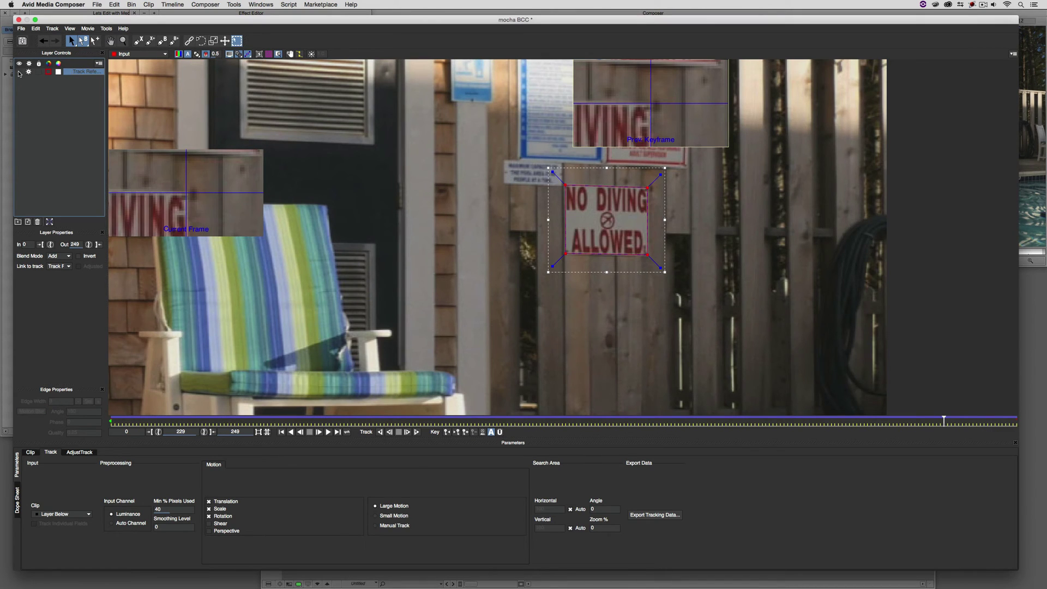
Step: Draw a closed X-spline around the NO DIVING ALLOWED sign and the fence boards below it, and sharpen its corner points
{"action": "left_click", "coordinate": [139, 40]}
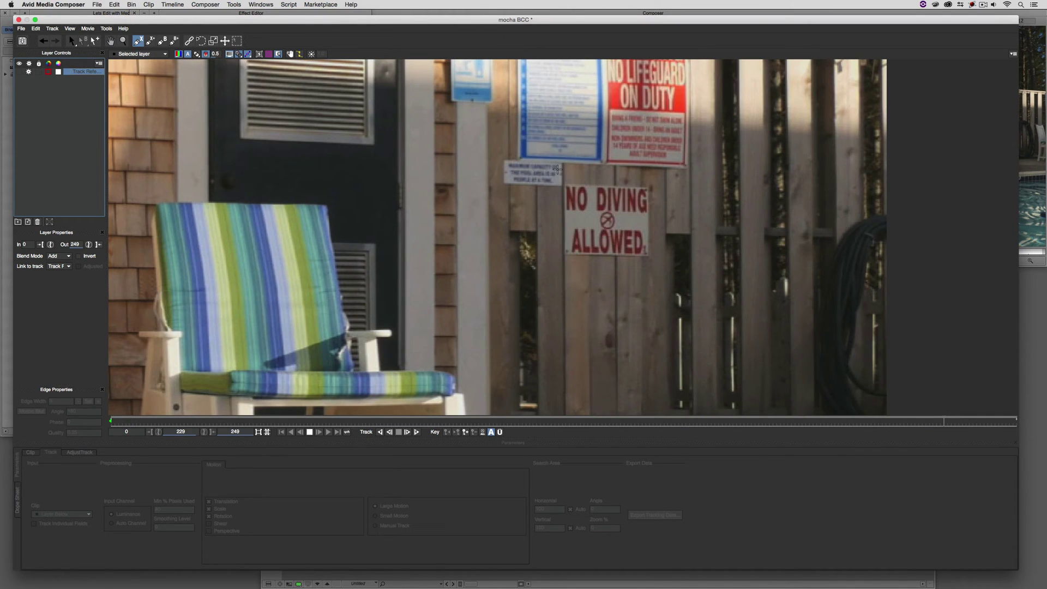
{"action": "left_click", "coordinate": [563, 167]}
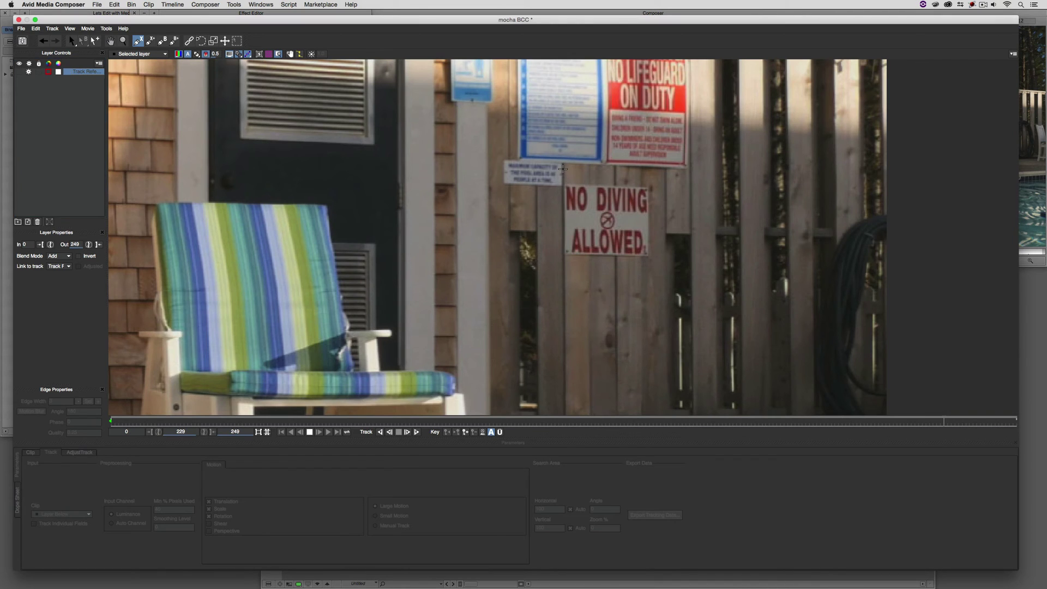
{"action": "left_click", "coordinate": [564, 304]}
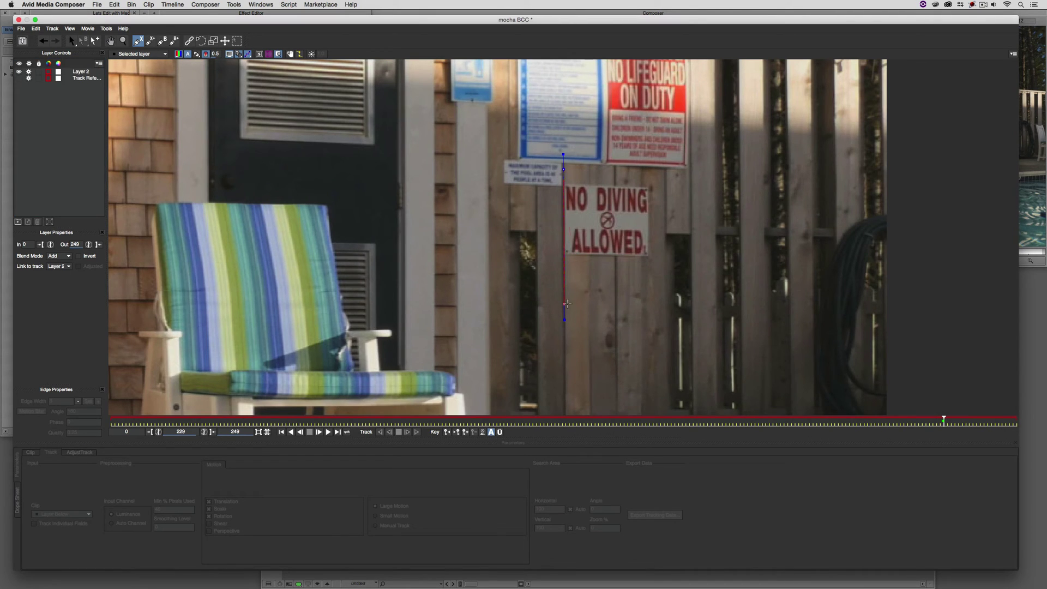
{"action": "left_click", "coordinate": [657, 182]}
{"action": "left_click", "coordinate": [661, 305]}
{"action": "left_click", "coordinate": [661, 172]}
{"action": "left_click", "coordinate": [562, 169]}
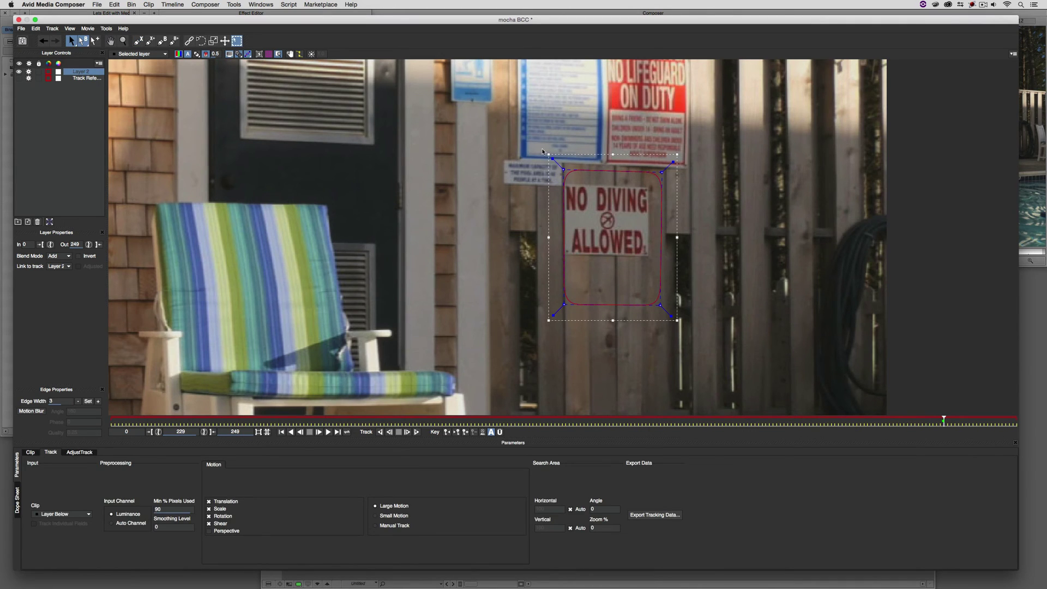
{"action": "left_click_drag", "start_coordinate": [739, 390], "coordinate": [739, 390]}
{"action": "left_click_drag", "start_coordinate": [552, 158], "coordinate": [525, 140]}
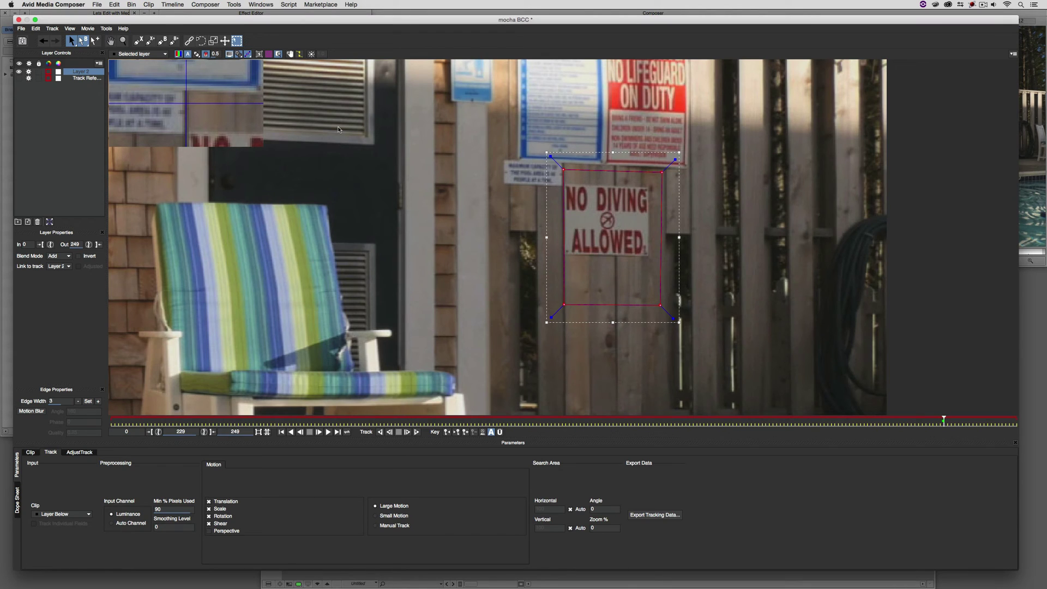
Step: Rename the new shape's layer as Mask and link it to the Track Reference layer's track
{"action": "double_click", "coordinate": [83, 72]}
{"action": "type", "text": "Mask"}
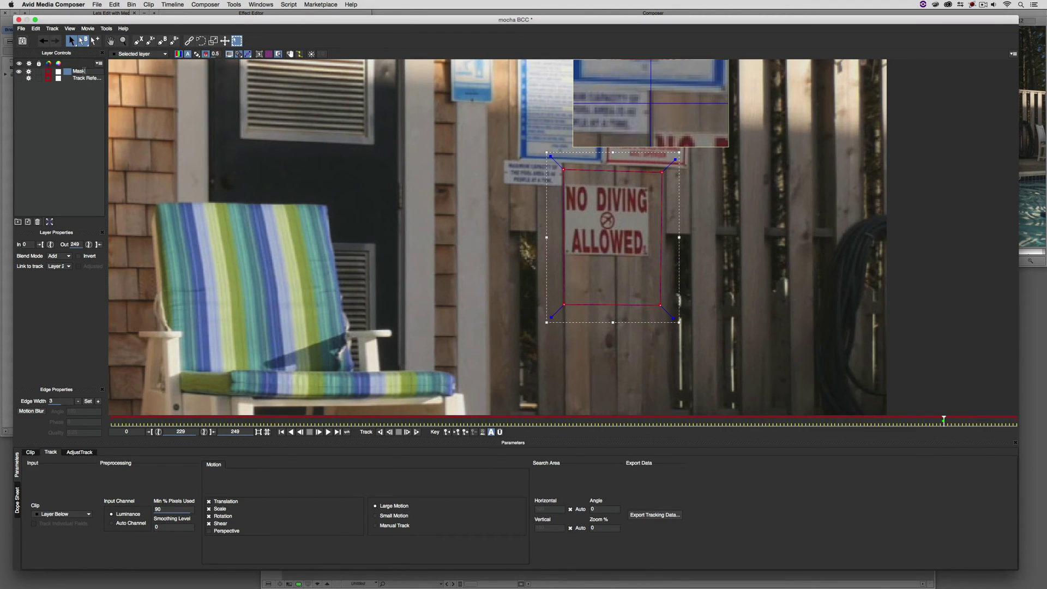
{"action": "key", "text": "Return"}
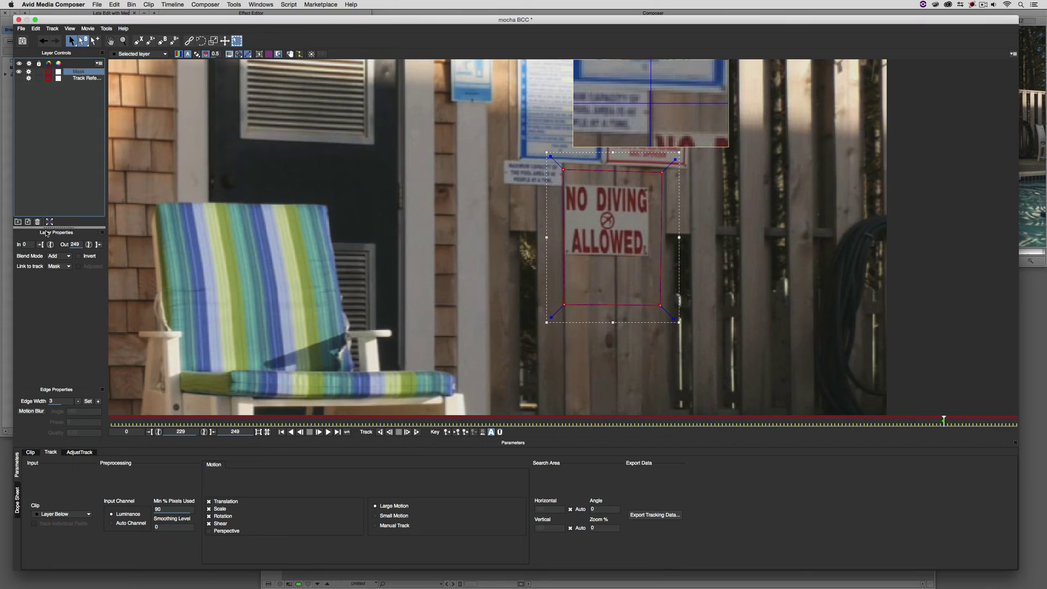
{"action": "left_click", "coordinate": [57, 267]}
{"action": "left_click", "coordinate": [60, 280]}
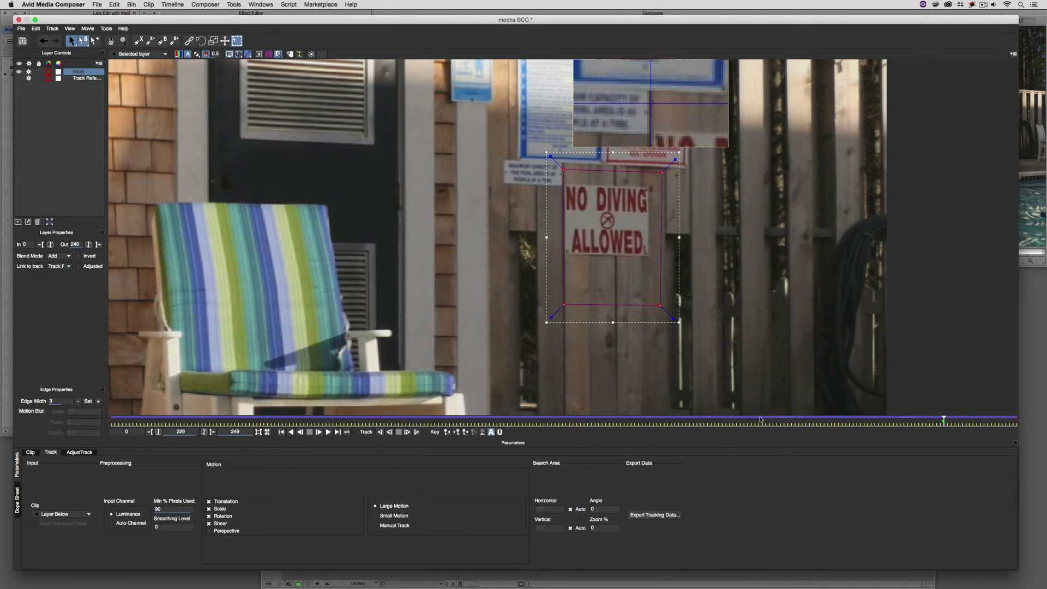
Step: At frame 0, align the mask's upper-left and lower-left corner points with the edge of the fence board
{"action": "left_click_drag", "start_coordinate": [942, 421], "coordinate": [88, 371]}
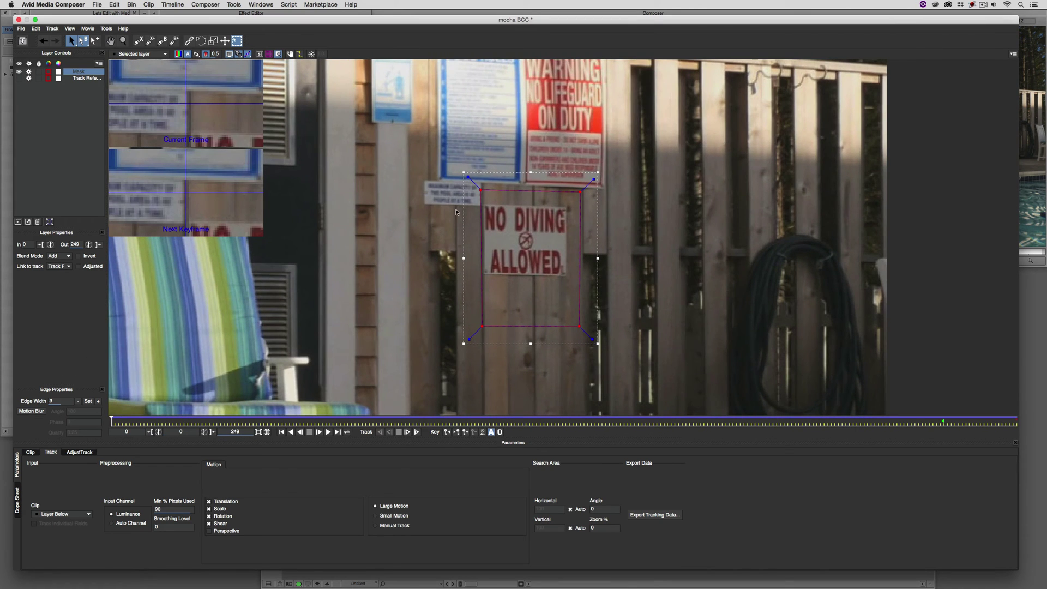
{"action": "key", "text": "z"}
{"action": "left_click_drag", "start_coordinate": [500, 251], "coordinate": [499, 168]}
{"action": "left_click", "coordinate": [500, 170]}
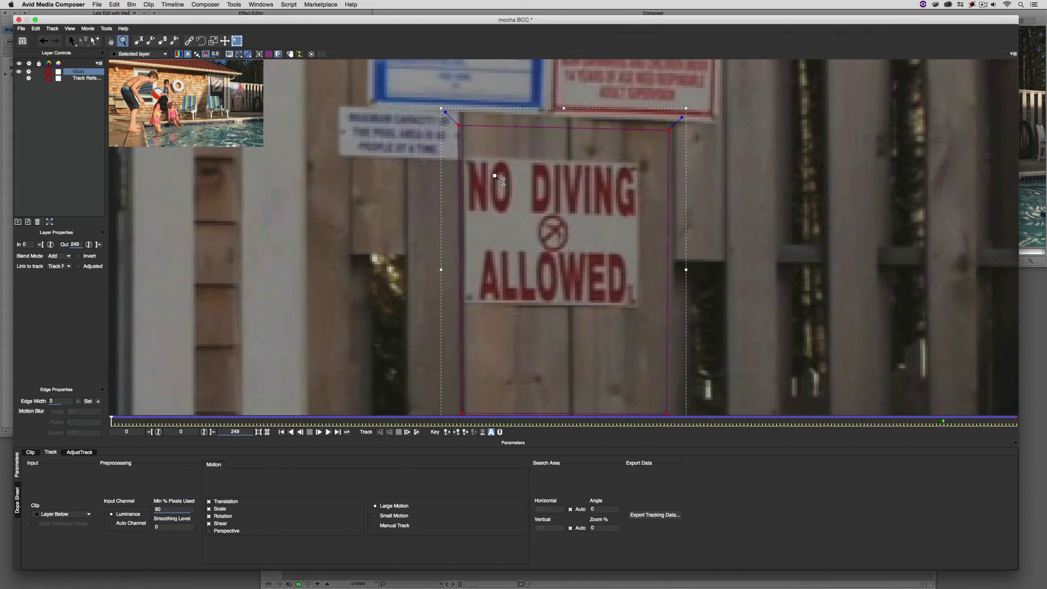
{"action": "key", "text": "s"}
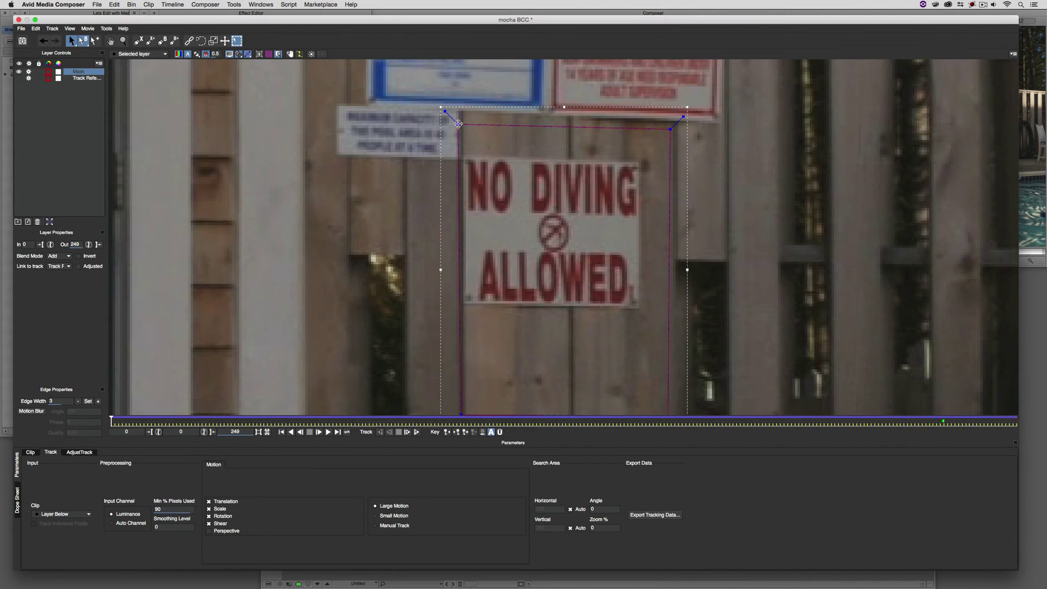
{"action": "left_click_drag", "start_coordinate": [459, 125], "coordinate": [461, 123]}
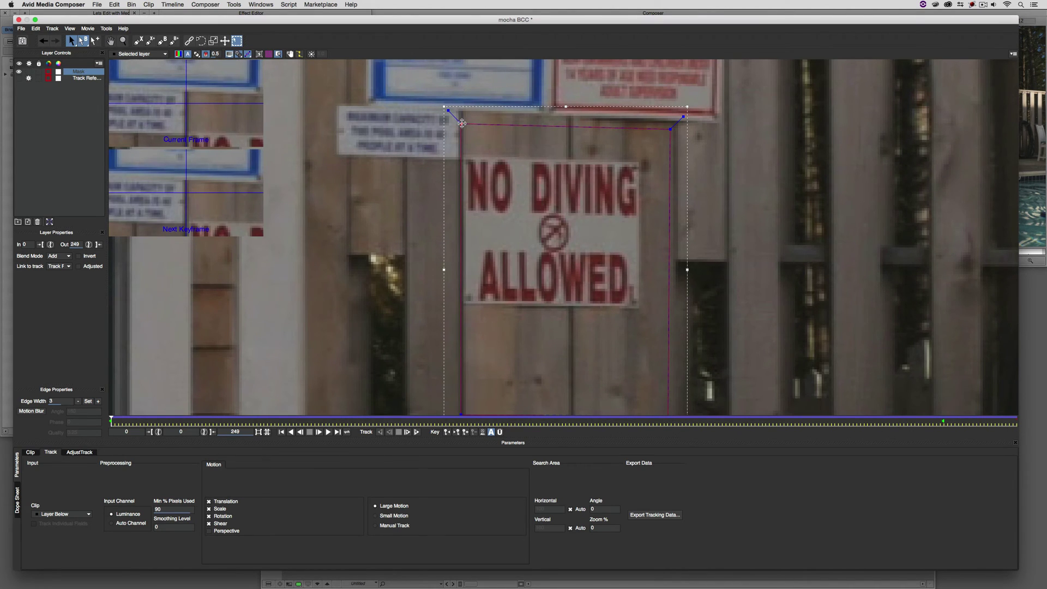
{"action": "key", "text": "z"}
{"action": "key", "text": "x"}
{"action": "left_click_drag", "start_coordinate": [526, 335], "coordinate": [514, 139]}
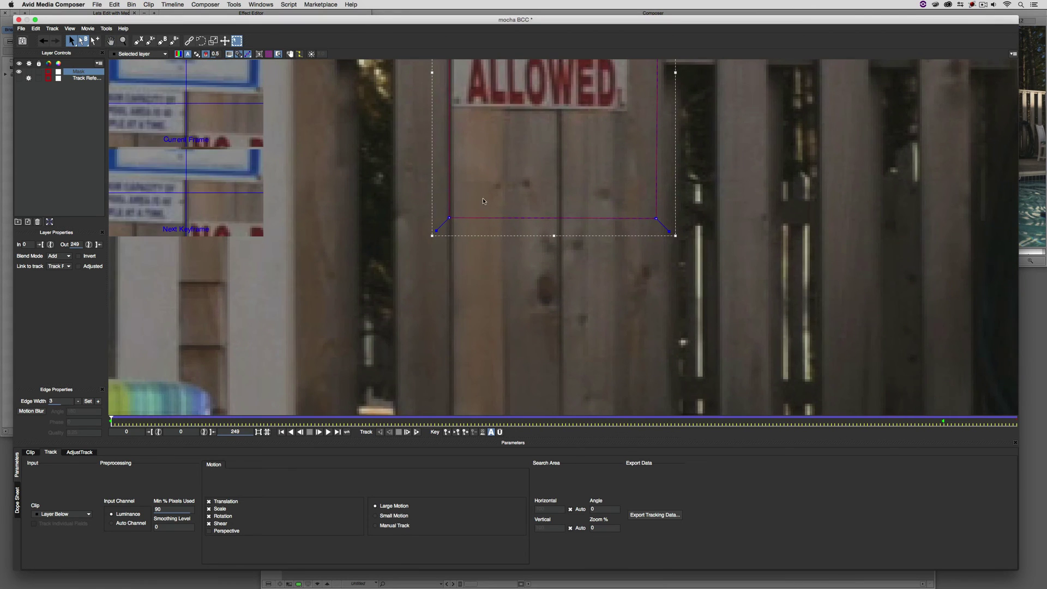
{"action": "left_click_drag", "start_coordinate": [449, 218], "coordinate": [449, 218]}
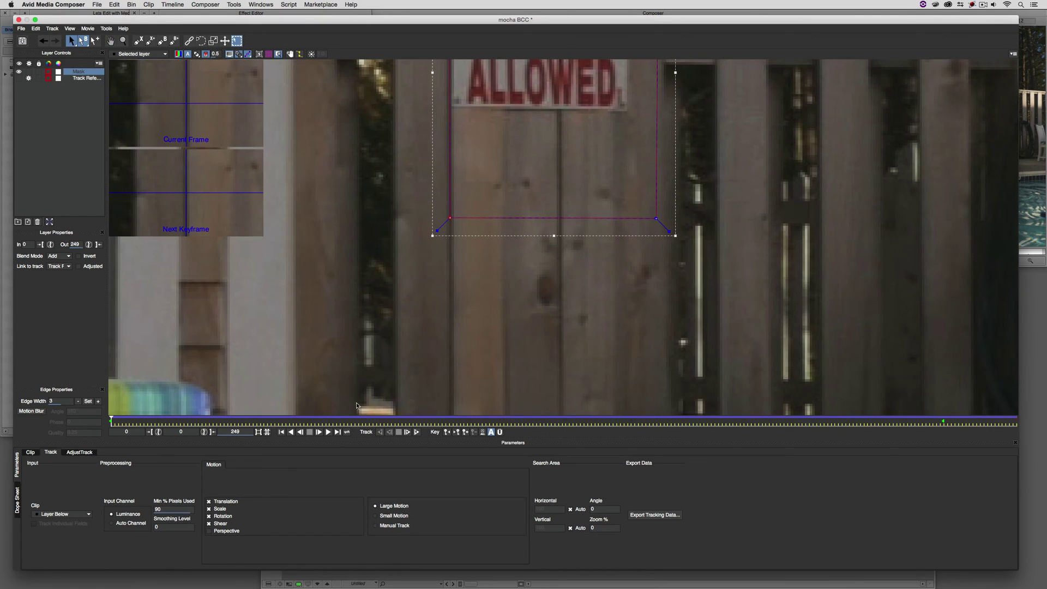
Step: Check the mask through to frame 249, adjust its upper-left corner point there, and close Mocha with the changes saved
{"action": "left_click", "coordinate": [128, 423]}
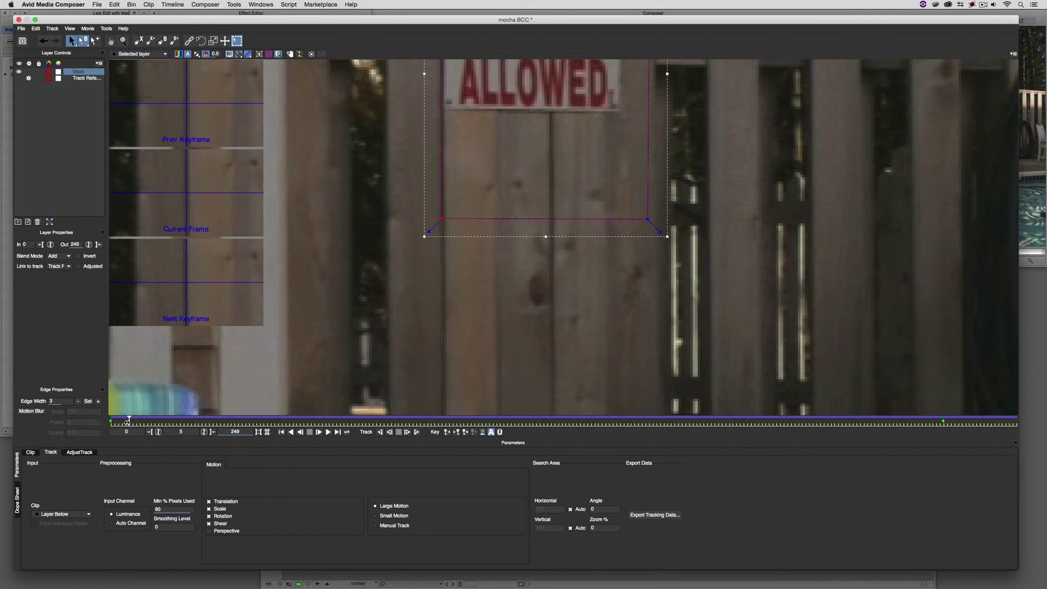
{"action": "left_click_drag", "start_coordinate": [127, 423], "coordinate": [1016, 423]}
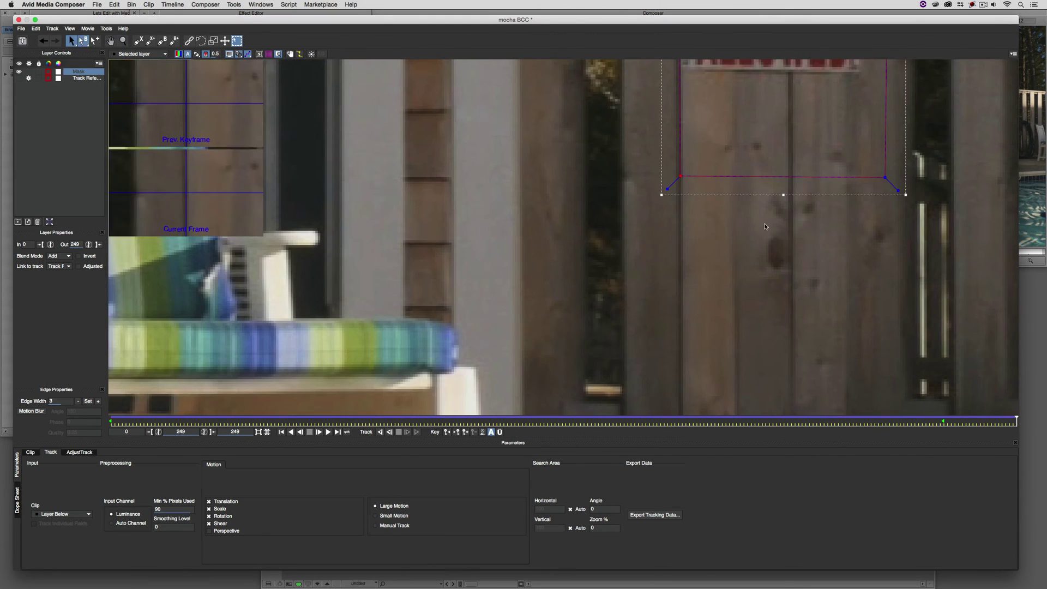
{"action": "left_click_drag", "start_coordinate": [754, 243], "coordinate": [696, 429]}
{"action": "left_click_drag", "start_coordinate": [698, 273], "coordinate": [694, 308]}
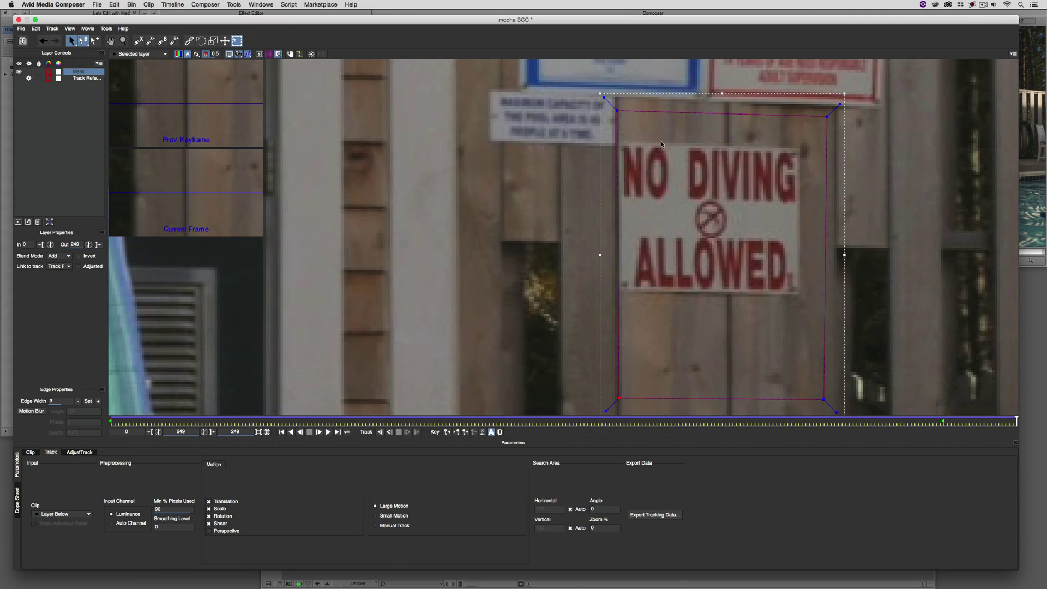
{"action": "left_click", "coordinate": [616, 108]}
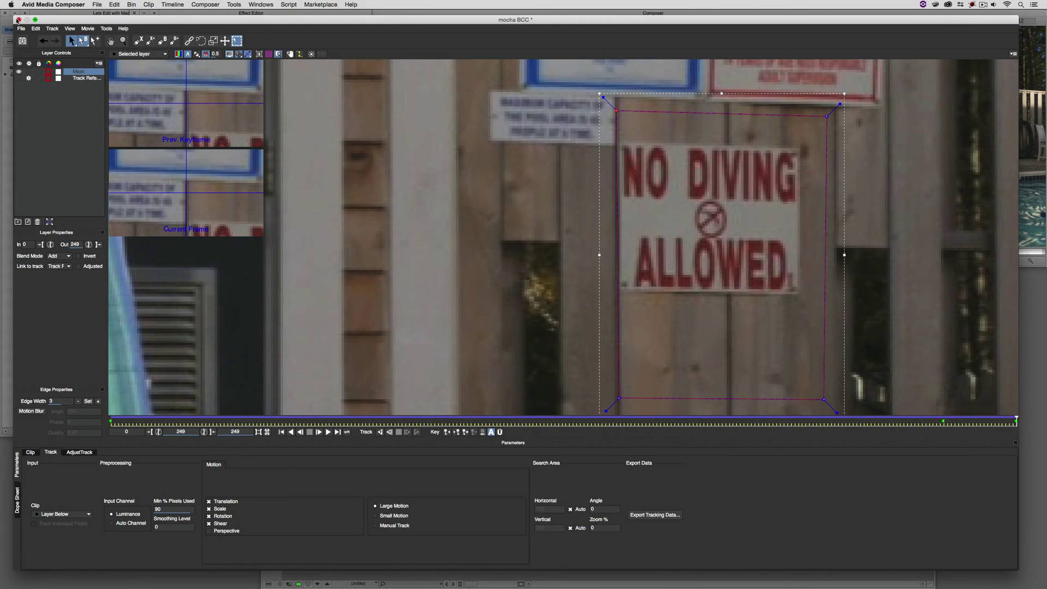
{"action": "left_click", "coordinate": [19, 20]}
{"action": "left_click", "coordinate": [615, 69]}
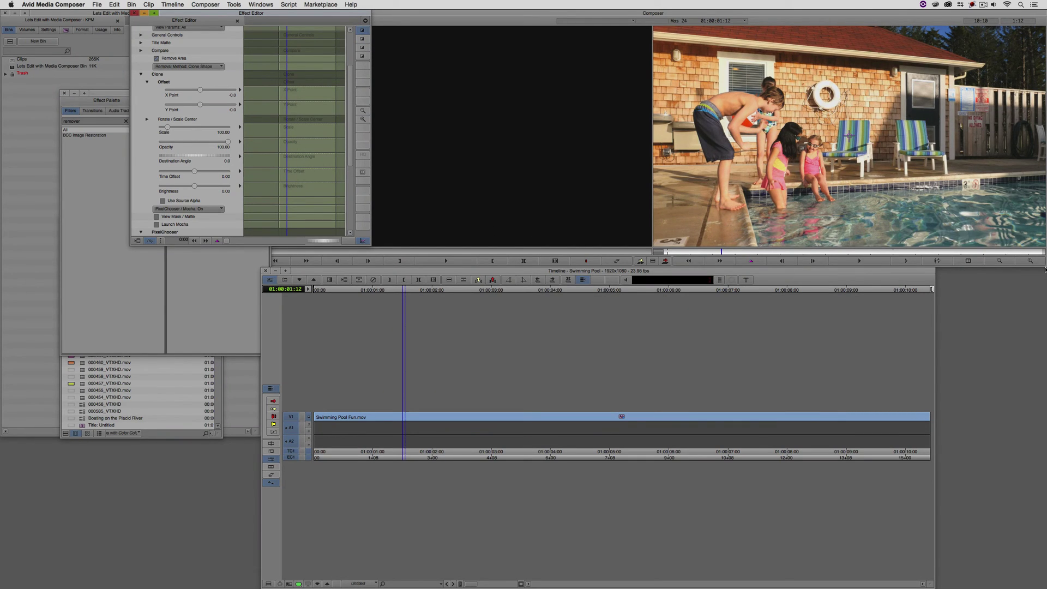
Step: Set the clone offset's Y Point to about 74.9 so that clean fence boards cover the sign
{"action": "left_click", "coordinate": [1030, 261]}
{"action": "left_click", "coordinate": [1030, 260]}
{"action": "left_click", "coordinate": [1030, 261]}
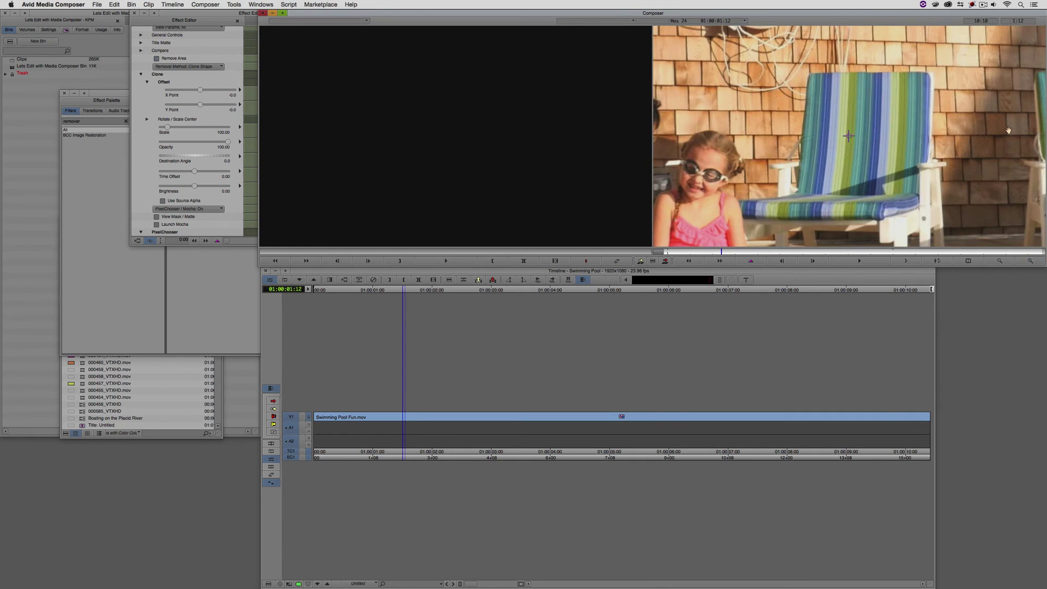
{"action": "left_click_drag", "start_coordinate": [1009, 130], "coordinate": [748, 170]}
{"action": "left_click_drag", "start_coordinate": [929, 142], "coordinate": [797, 158]}
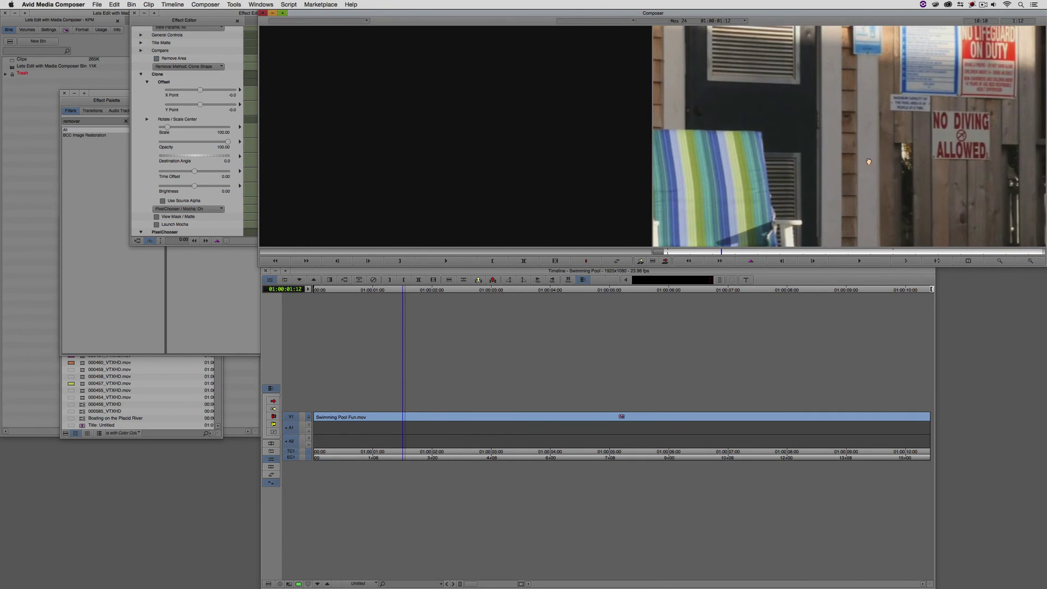
{"action": "left_click_drag", "start_coordinate": [885, 147], "coordinate": [770, 151]}
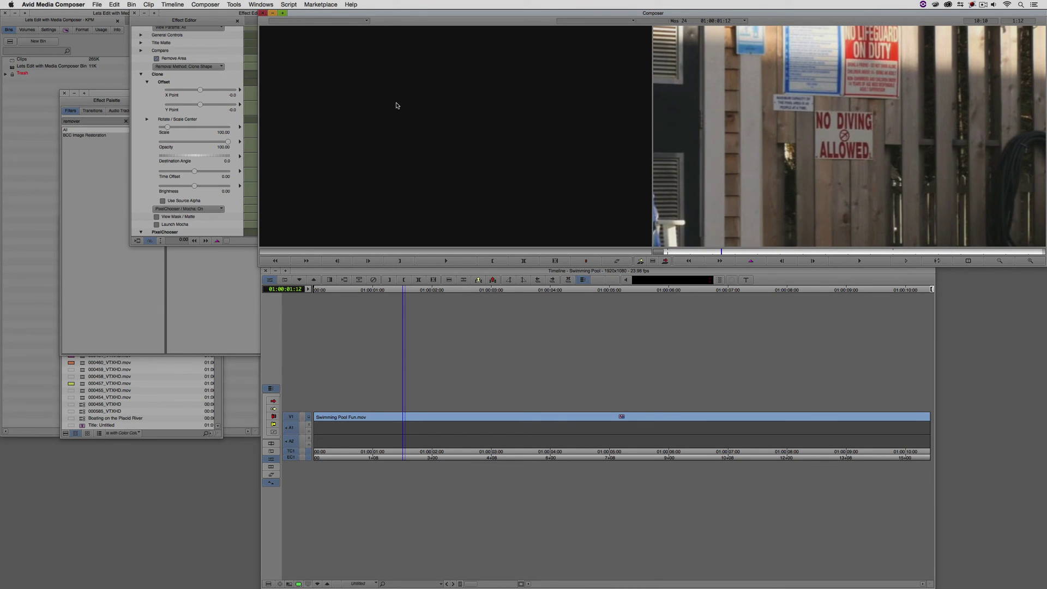
{"action": "left_click_drag", "start_coordinate": [209, 106], "coordinate": [206, 105]}
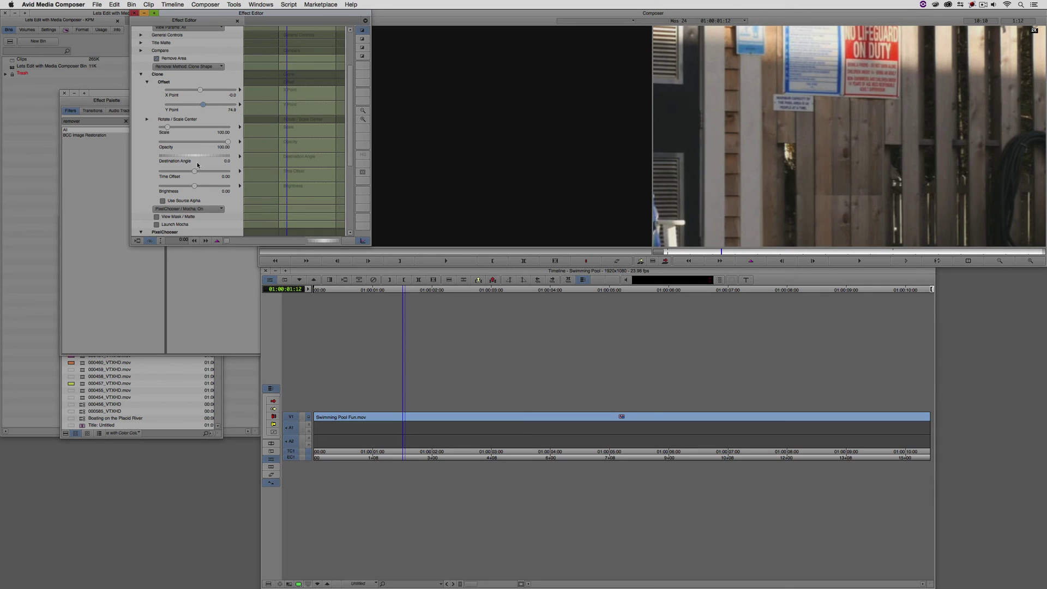
Step: Set the clone's Brightness to about 7.50 to match the surrounding fence, and check the patch in the full frame
{"action": "left_click_drag", "start_coordinate": [354, 129], "coordinate": [361, 195]}
{"action": "left_click", "coordinate": [161, 171]}
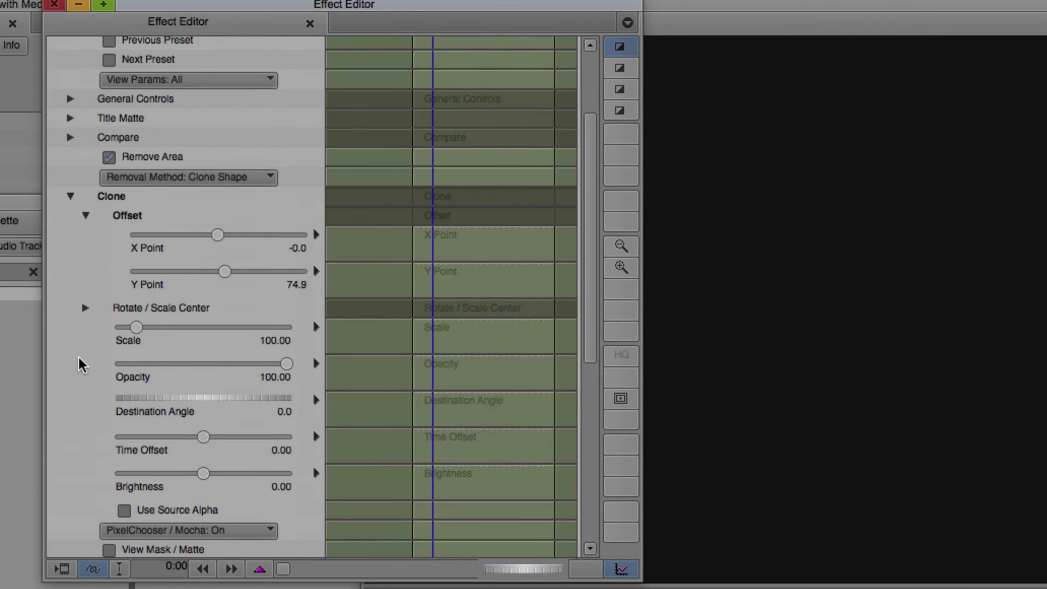
{"action": "scroll", "coordinate": [79, 365], "scroll_direction": "down", "scroll_amount": 5}
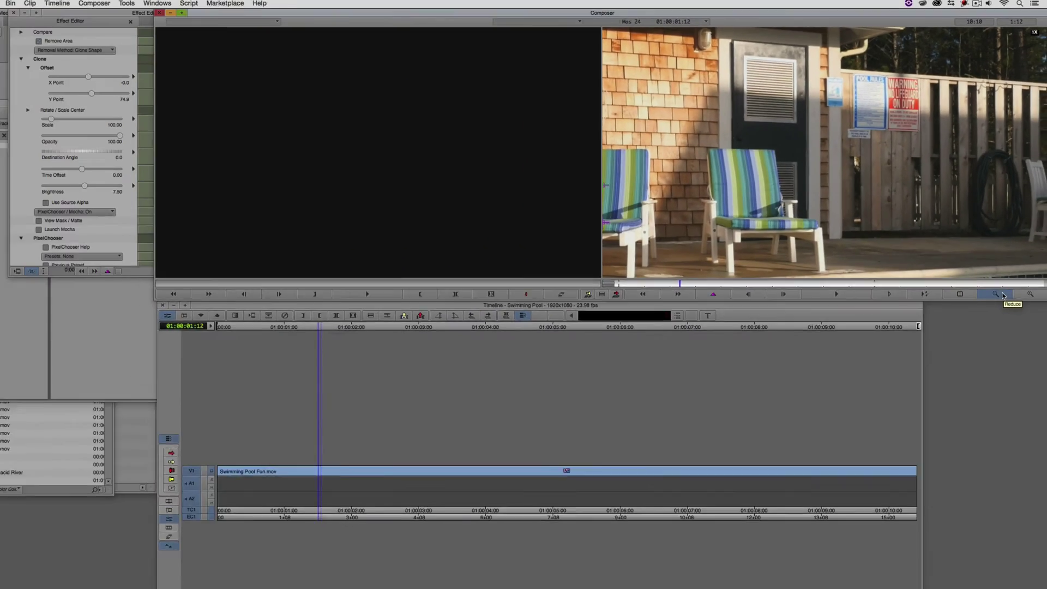
{"action": "left_click", "coordinate": [1006, 262]}
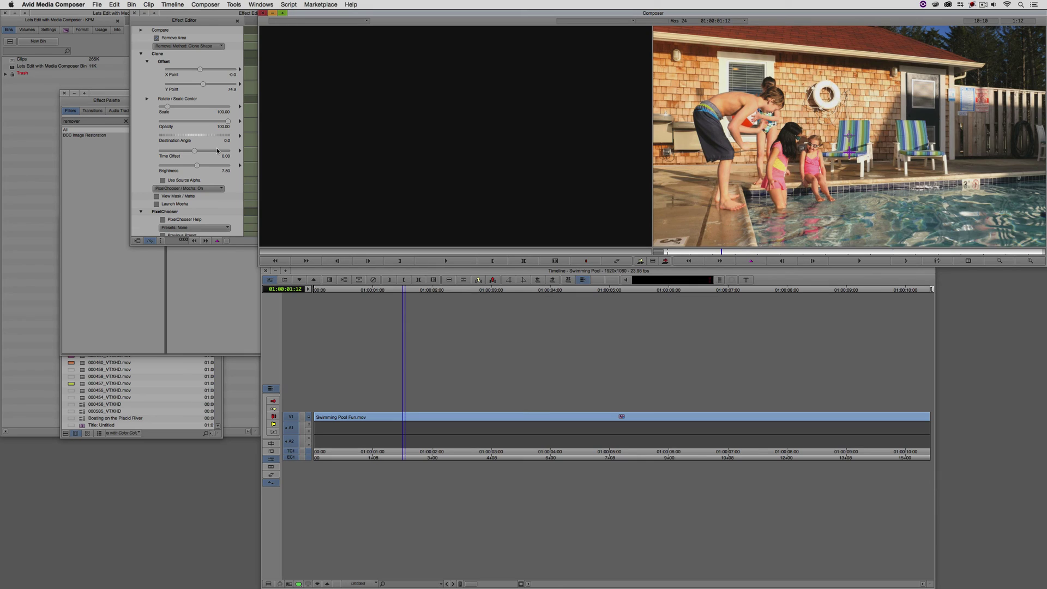
{"action": "left_click", "coordinate": [196, 165]}
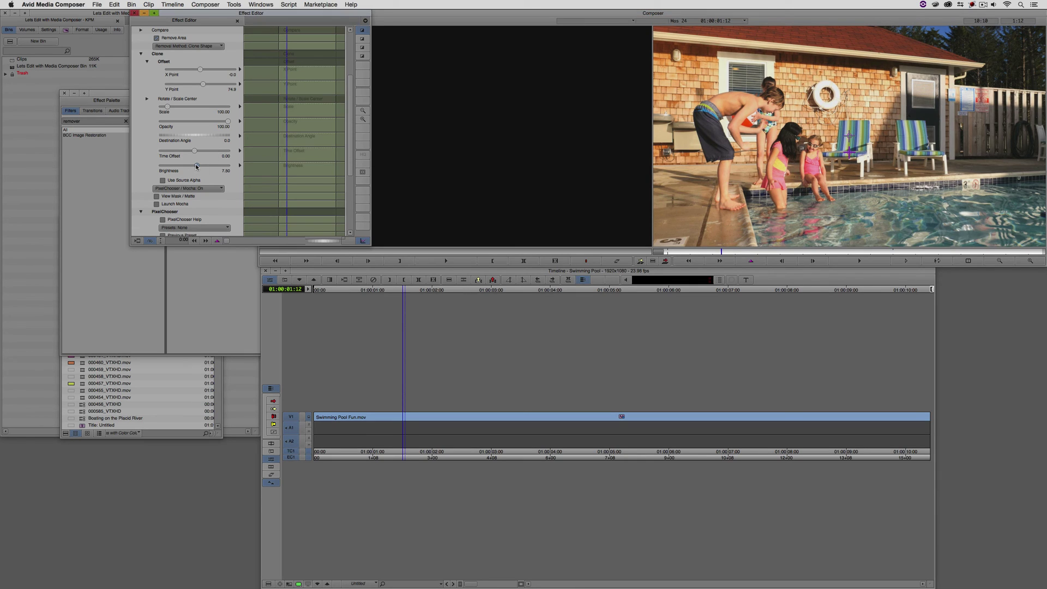
{"action": "left_click_drag", "start_coordinate": [196, 167], "coordinate": [194, 167]}
{"action": "left_click_drag", "start_coordinate": [196, 166], "coordinate": [197, 166]}
Step: Close the Effect Editor and render the clip's effect to the Media 1 drive
{"action": "key", "text": "super+w"}
{"action": "key", "text": "shift+r"}
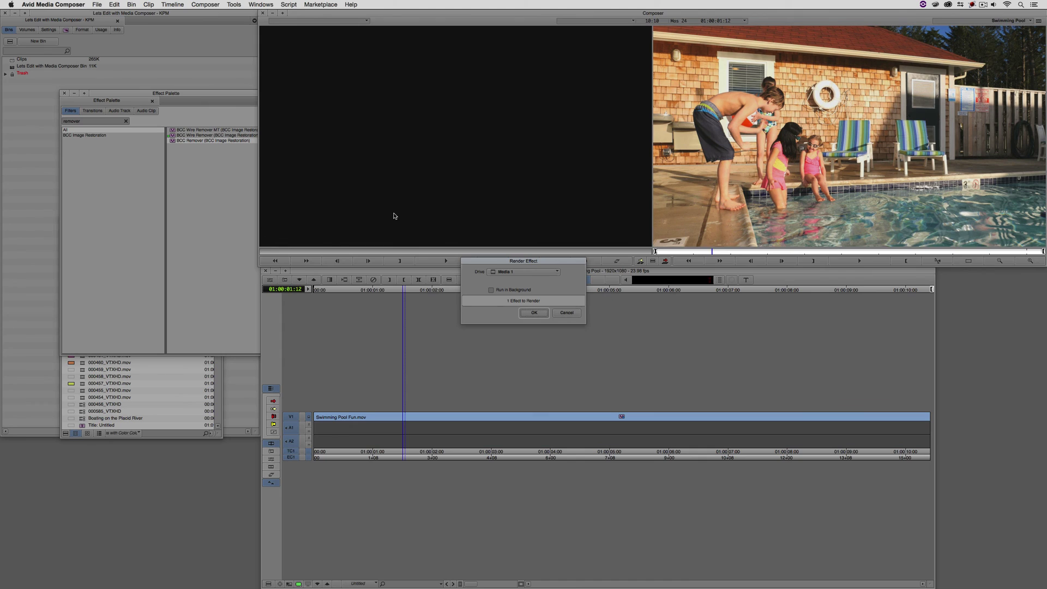
{"action": "key", "text": "Return"}
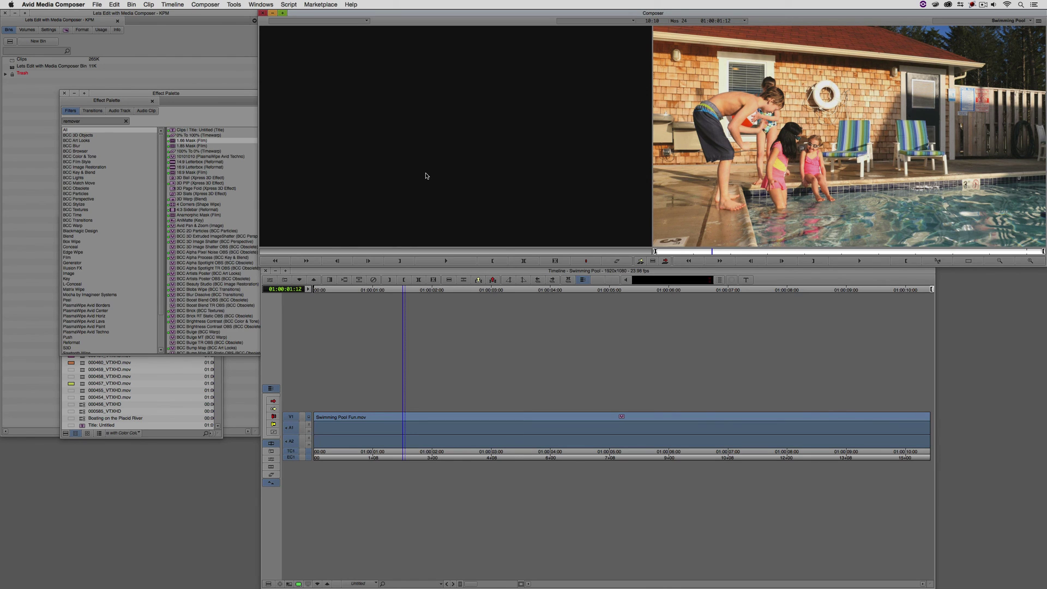
Step: Play the rendered Swimming Pool sequence from its start to review the sign removal, and return to the first frame
{"action": "key", "text": "Home"}
{"action": "key", "text": "space"}
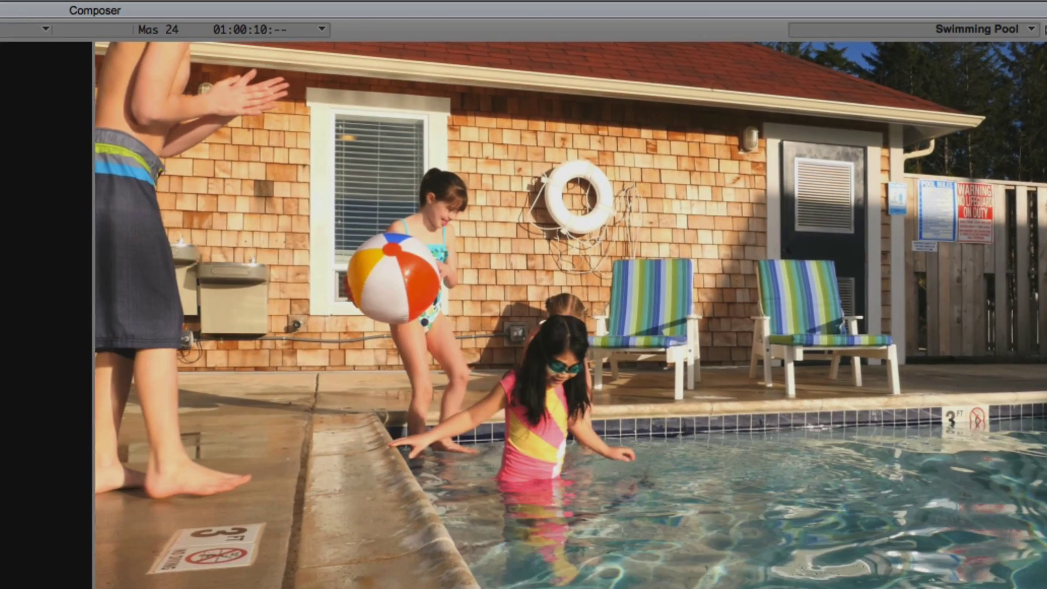
{"action": "key", "text": "Home"}
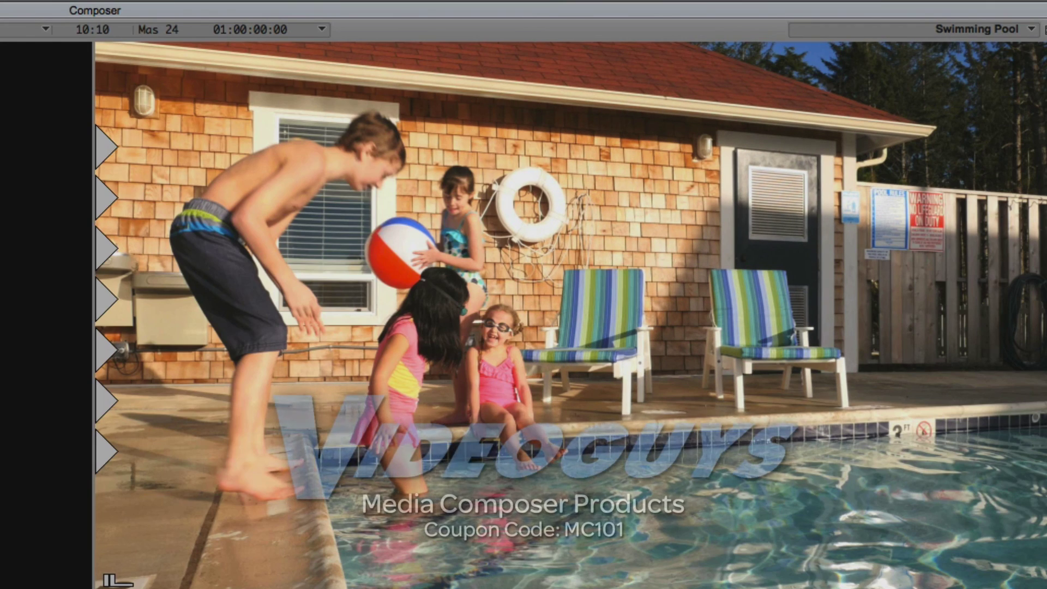